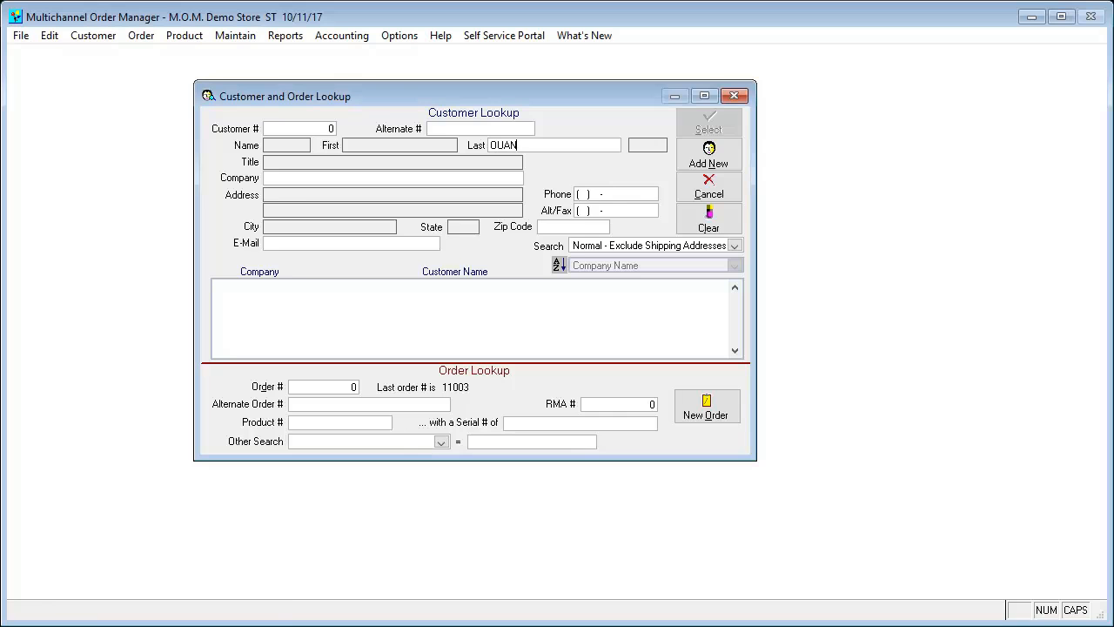
# - Look up the customer by last name, start a new order from the record and show the order's addresses
pyautogui.press('Return')
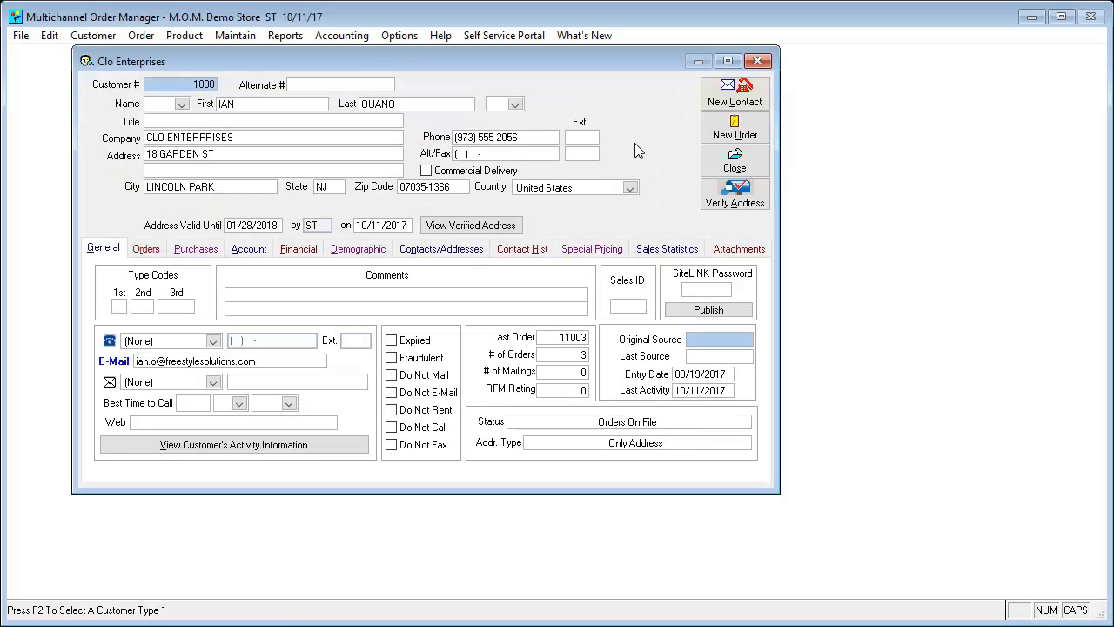
pyautogui.click(736, 135)
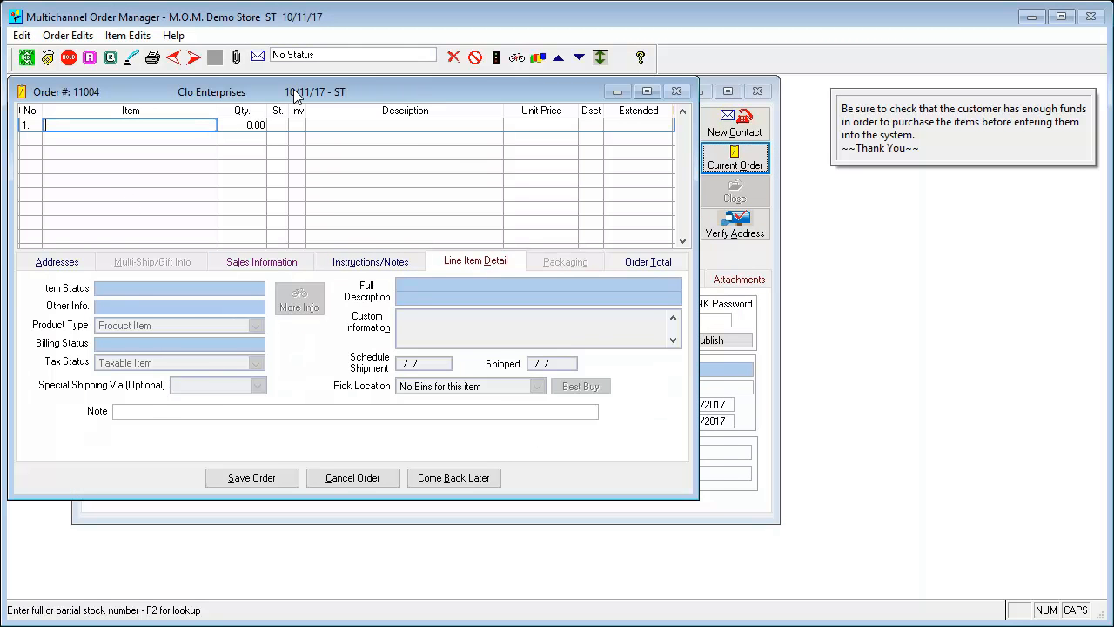
pyautogui.moveTo(298, 96); pyautogui.dragTo(327, 104)
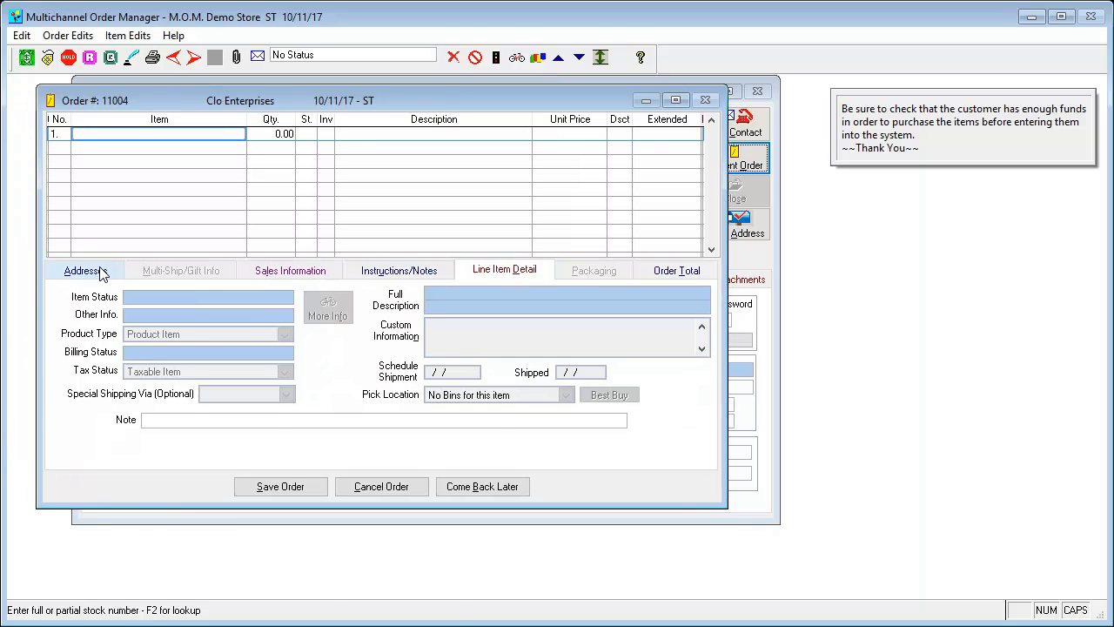
pyautogui.click(102, 274)
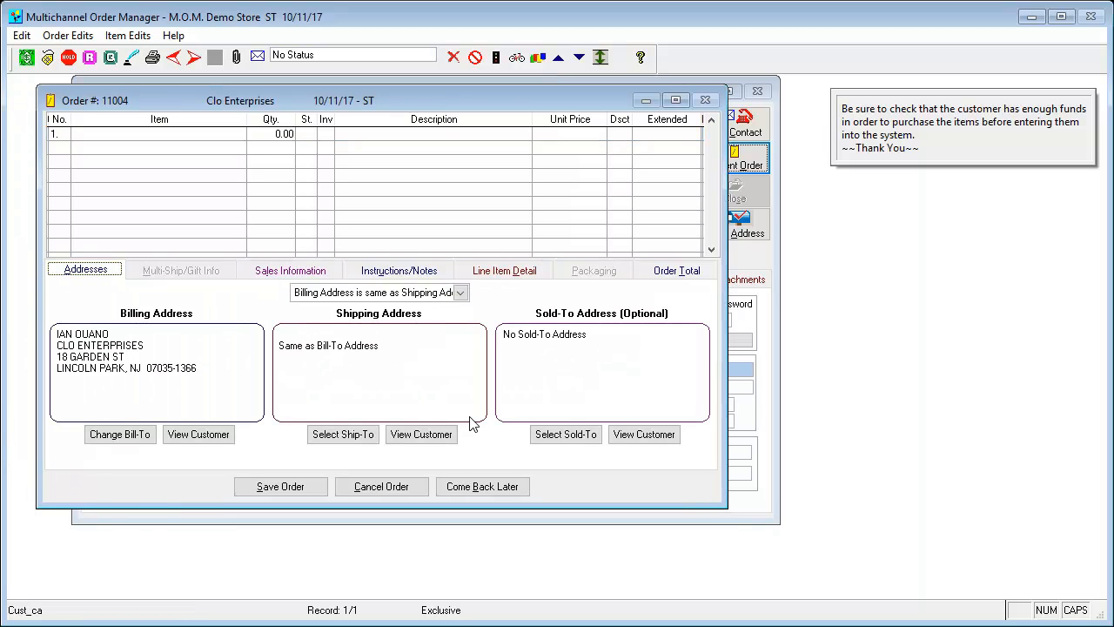
# - Put the empty order on temporary hold and close the customer record
pyautogui.click(470, 487)
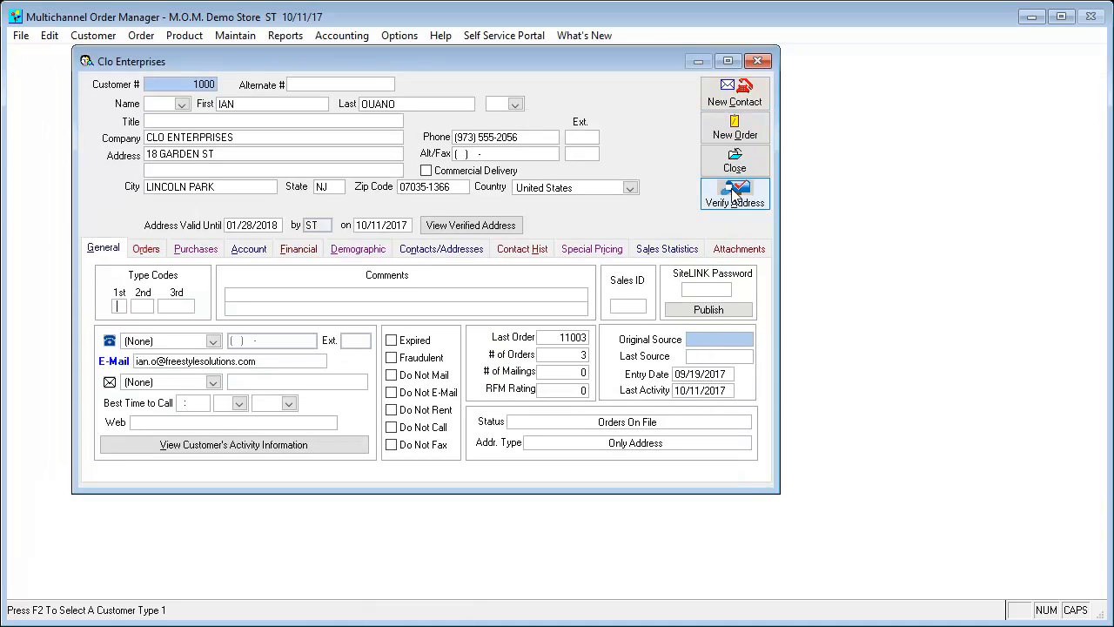
pyautogui.click(761, 168)
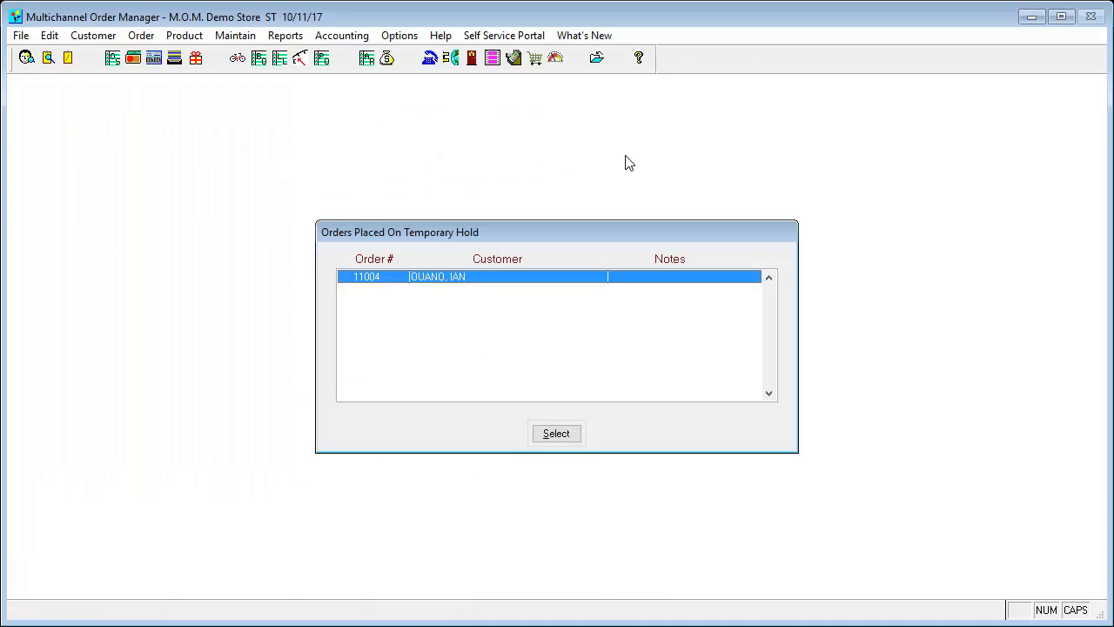
# - Start a new order without a customer and open the stock item lookup for its first line
pyautogui.click(144, 36)
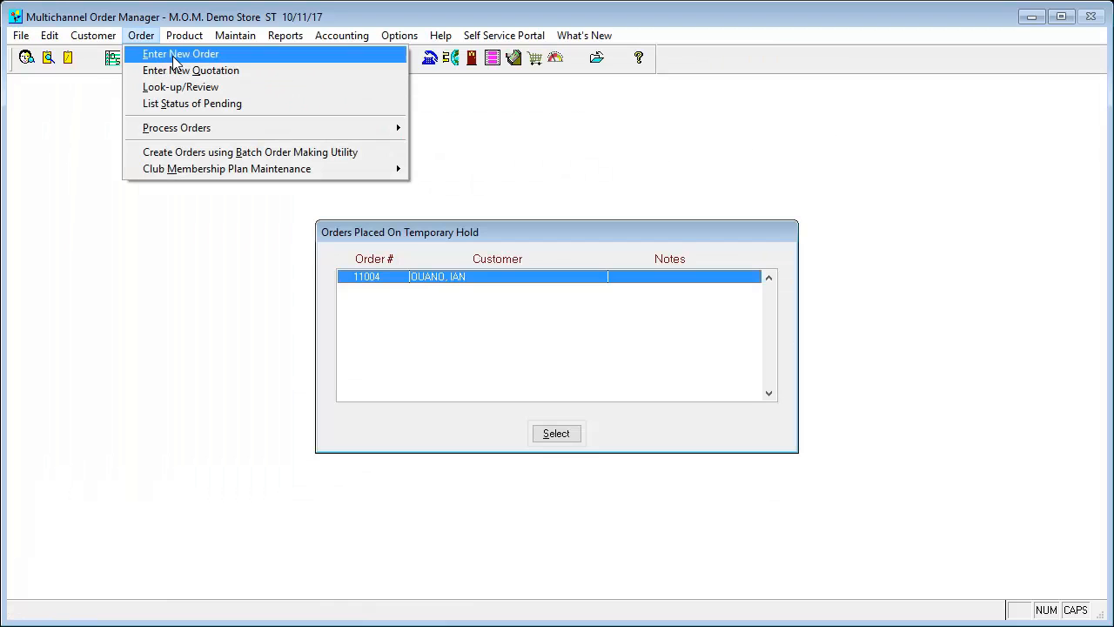
pyautogui.click(173, 56)
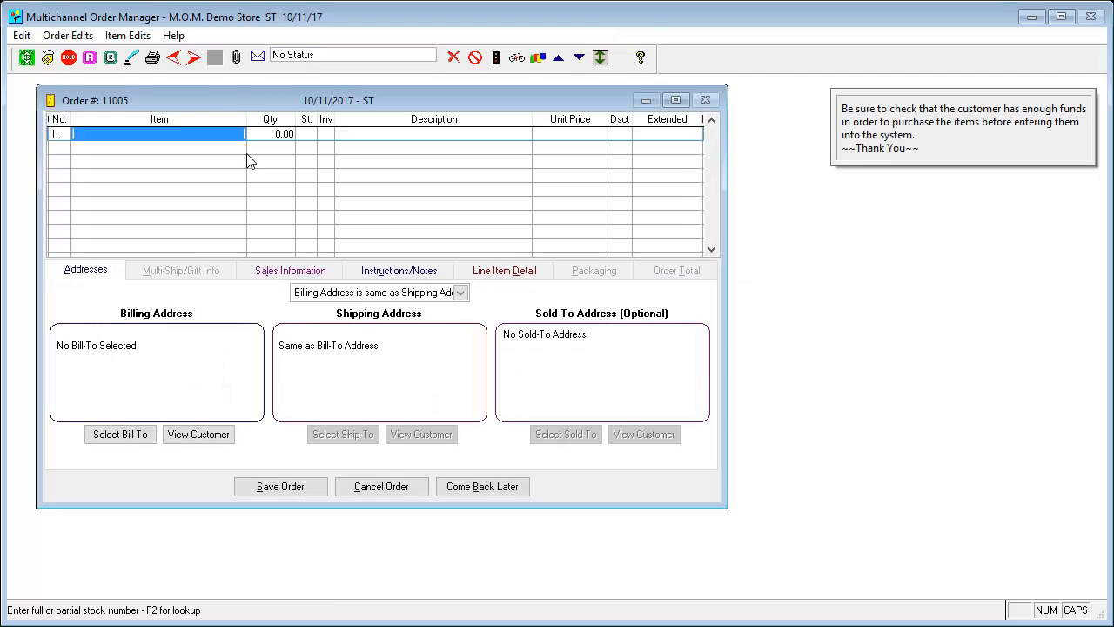
pyautogui.click(178, 131)
pyautogui.press('F2')
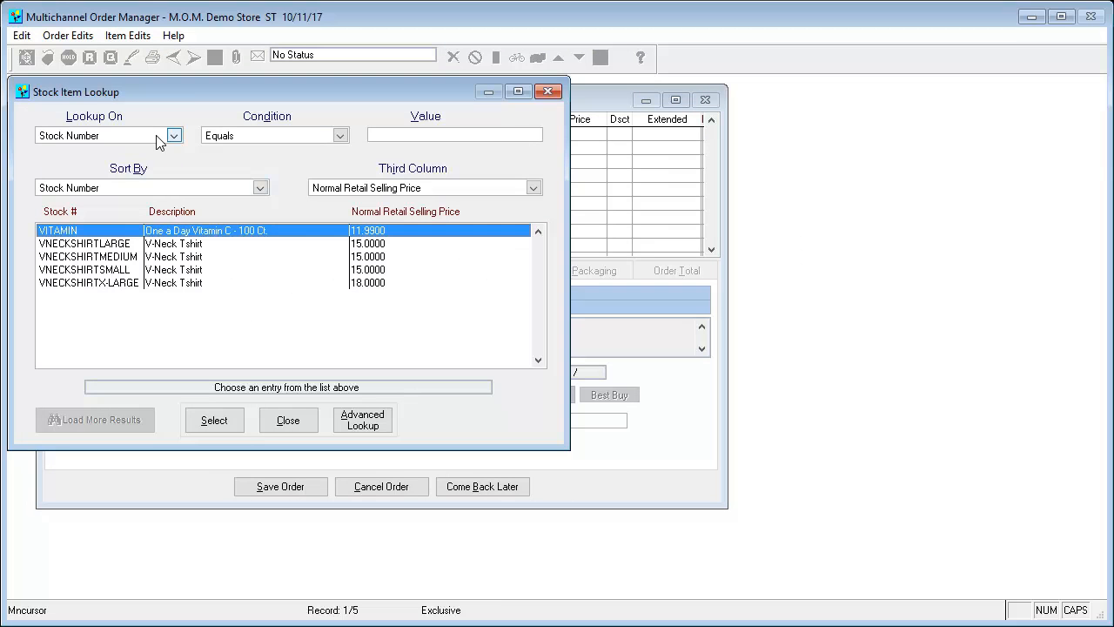
# - Examine the available stock lookup fields and the advanced lookup by brand, make, year and model, returning to the full lookup
pyautogui.moveTo(190, 100); pyautogui.dragTo(271, 133)
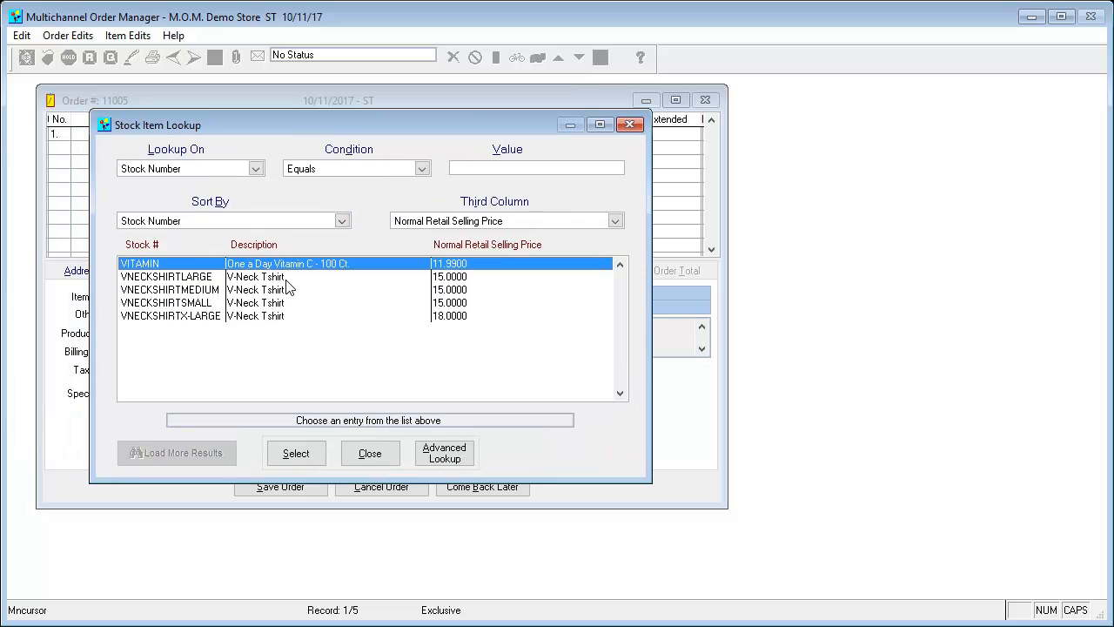
pyautogui.click(219, 171)
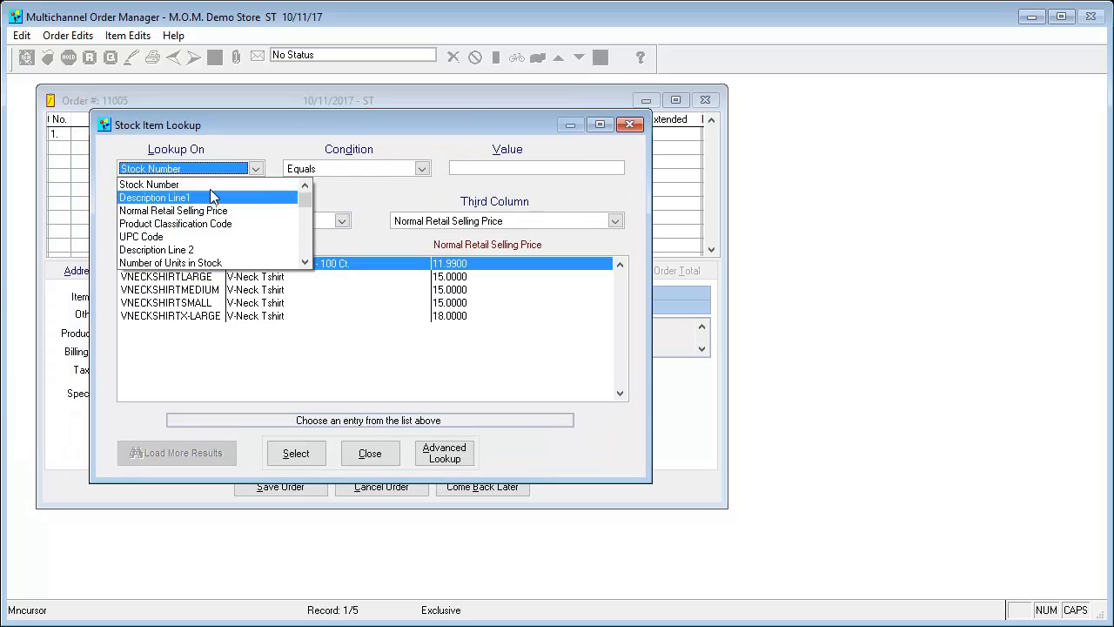
pyautogui.click(203, 150)
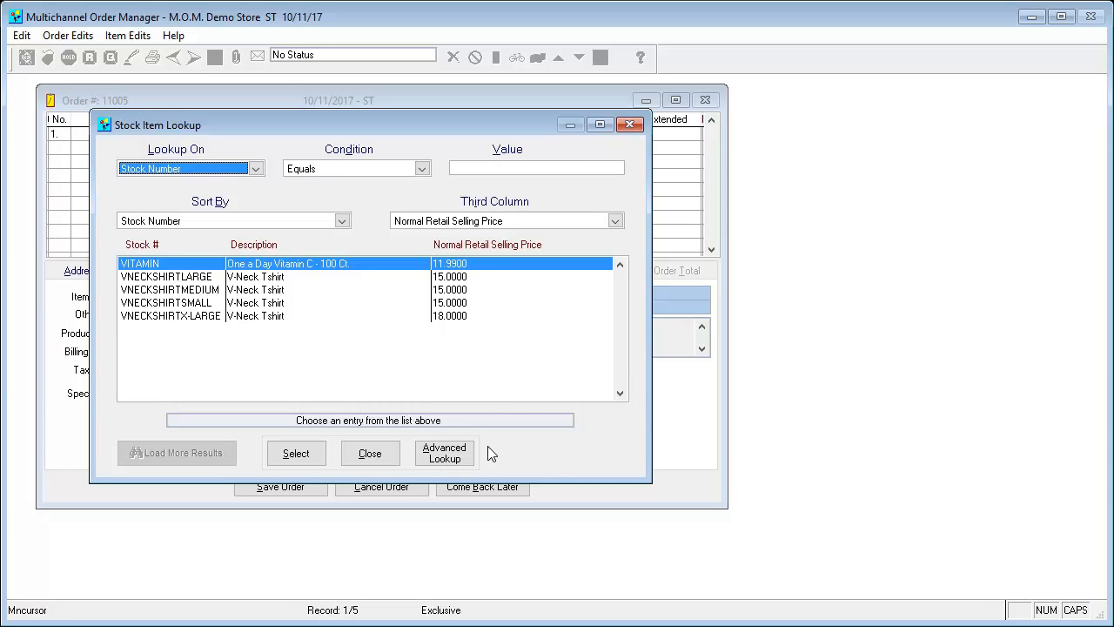
pyautogui.click(457, 466)
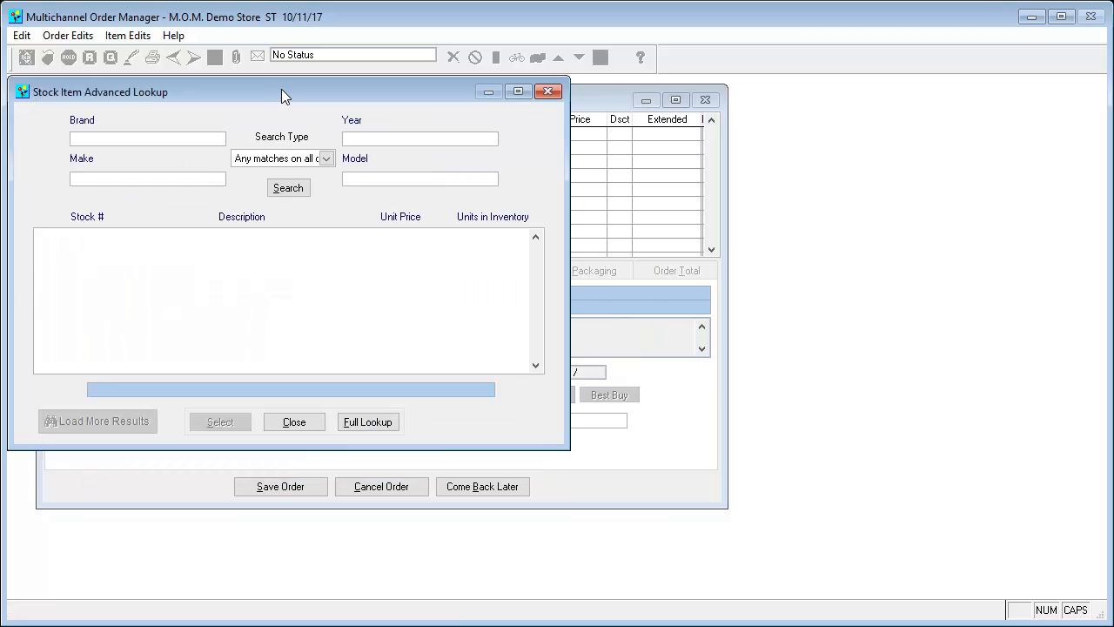
pyautogui.moveTo(281, 89); pyautogui.dragTo(331, 123)
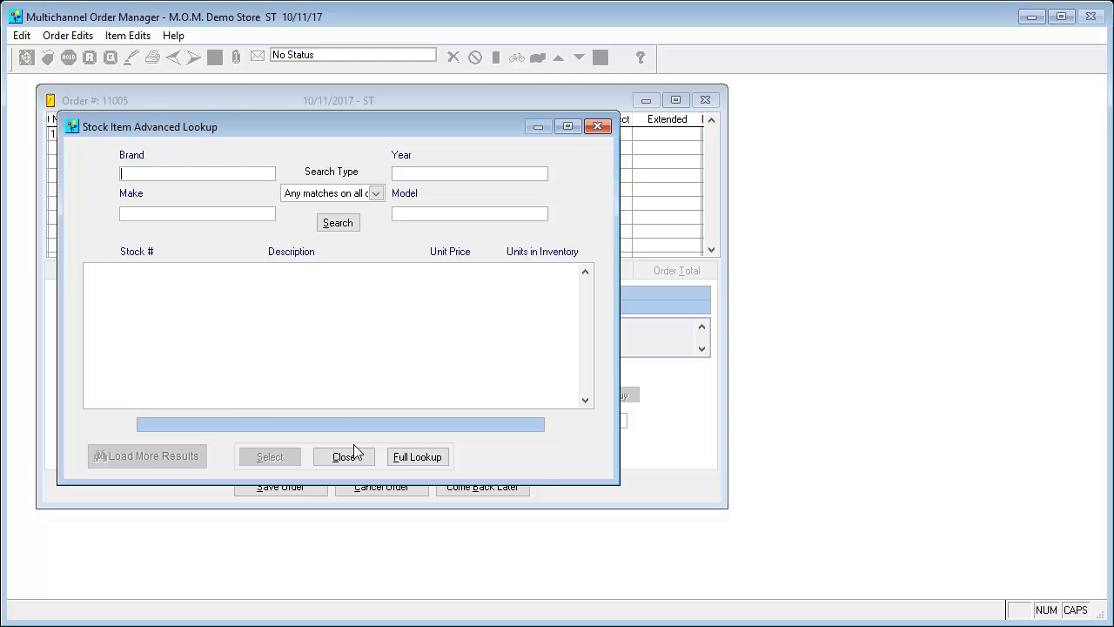
pyautogui.click(434, 456)
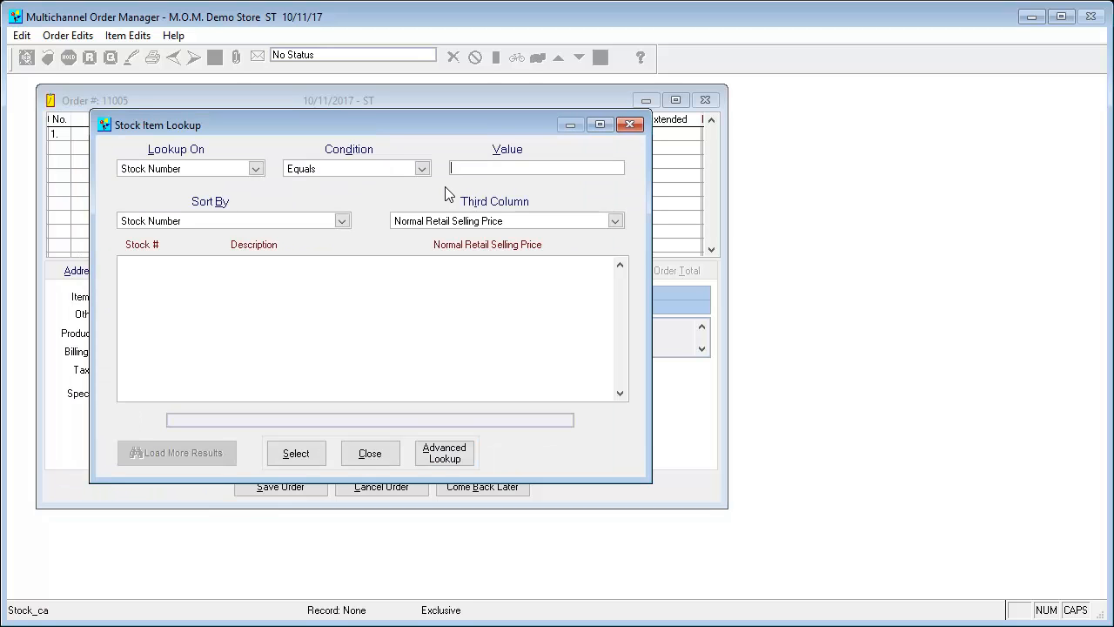
# - List the stock items and add VNECKSHIRTLARGE to the order's first line with quantity 1
pyautogui.press('Return')
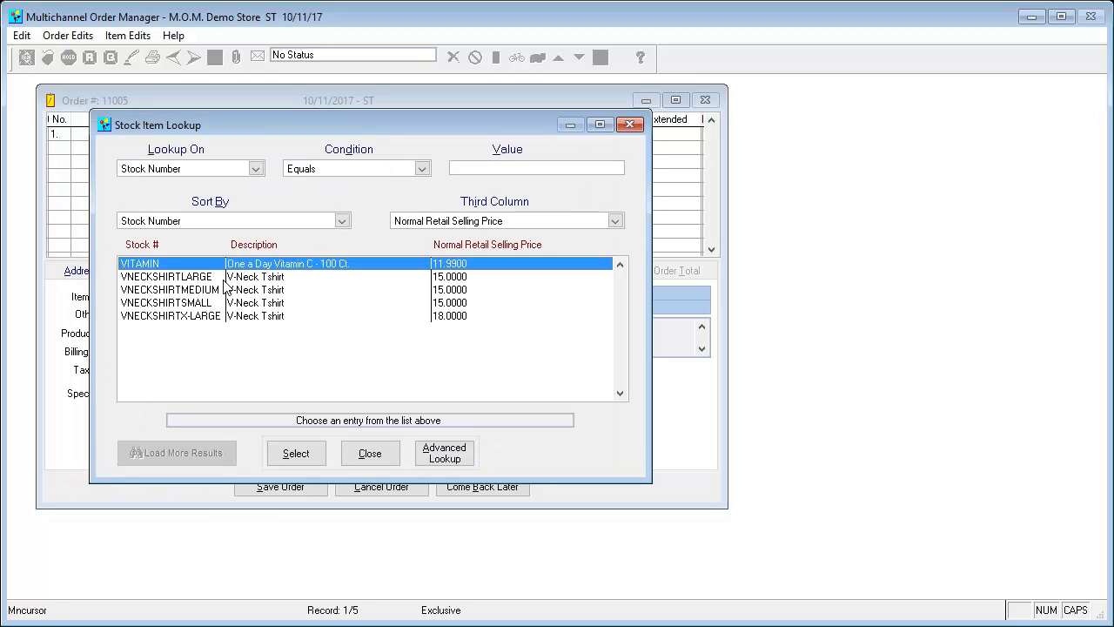
pyautogui.click(226, 277)
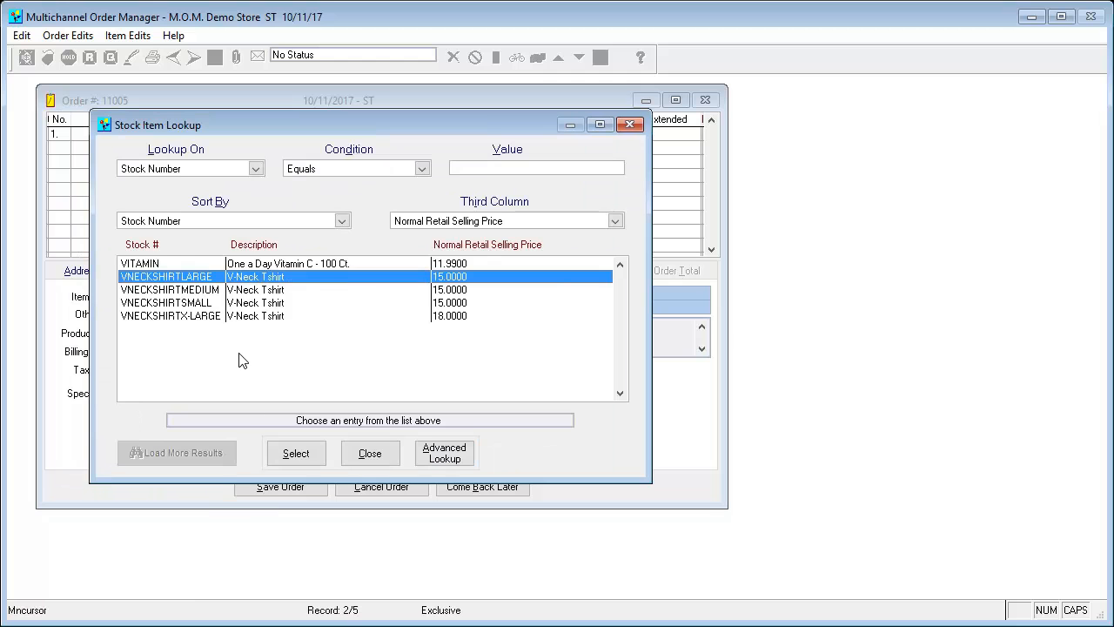
pyautogui.click(285, 457)
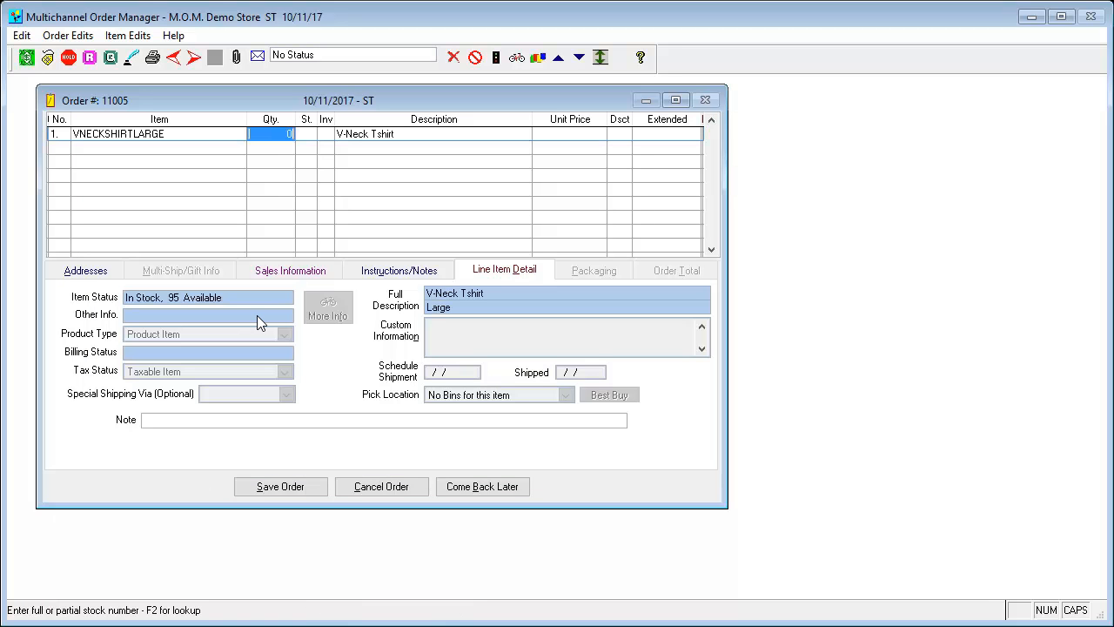
pyautogui.write('1')
pyautogui.press('Return')
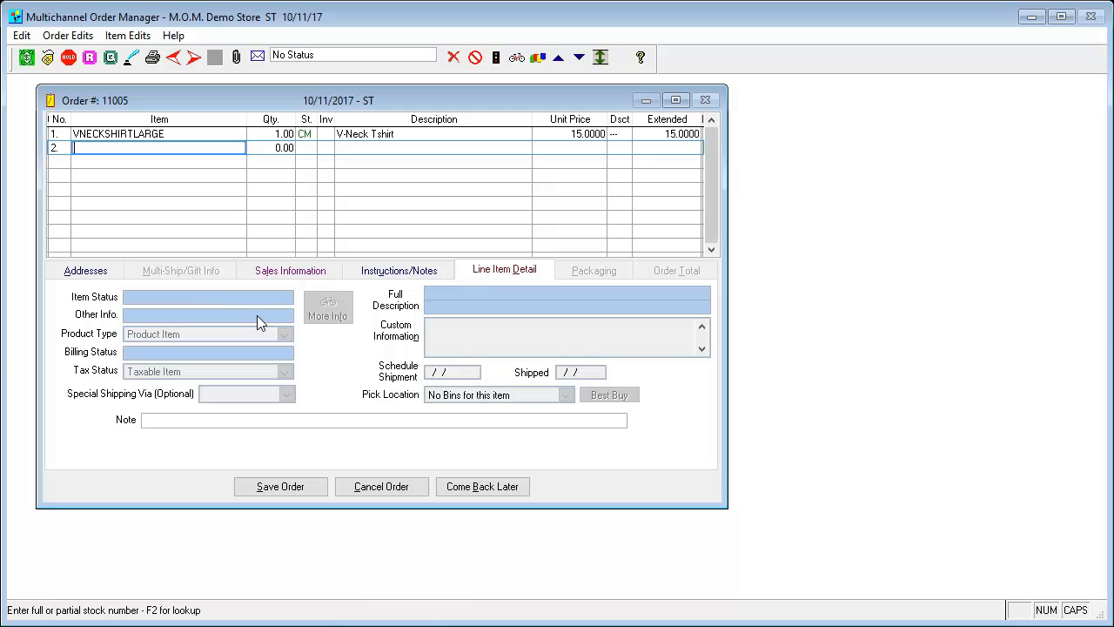
# - Find items starting with V and add VNECKSHIRTX-LARGE to the order's second line with quantity 1
pyautogui.write('V')
pyautogui.press('Return')
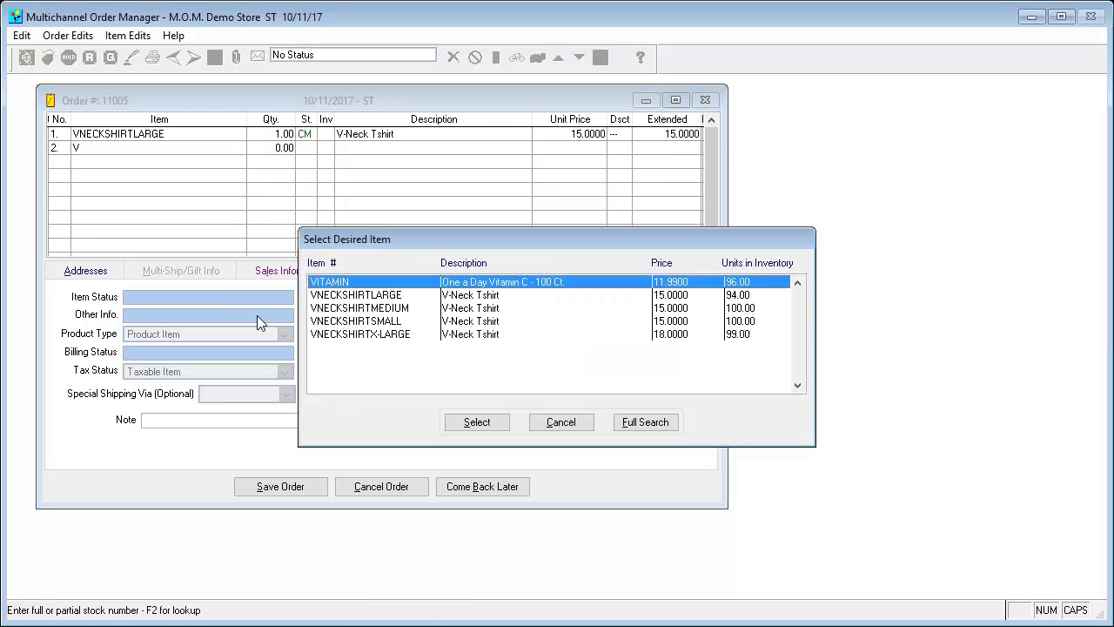
pyautogui.press('Down')
pyautogui.press('Down')
pyautogui.press('Down')
pyautogui.press('Up')
pyautogui.press('Up')
pyautogui.press('Down')
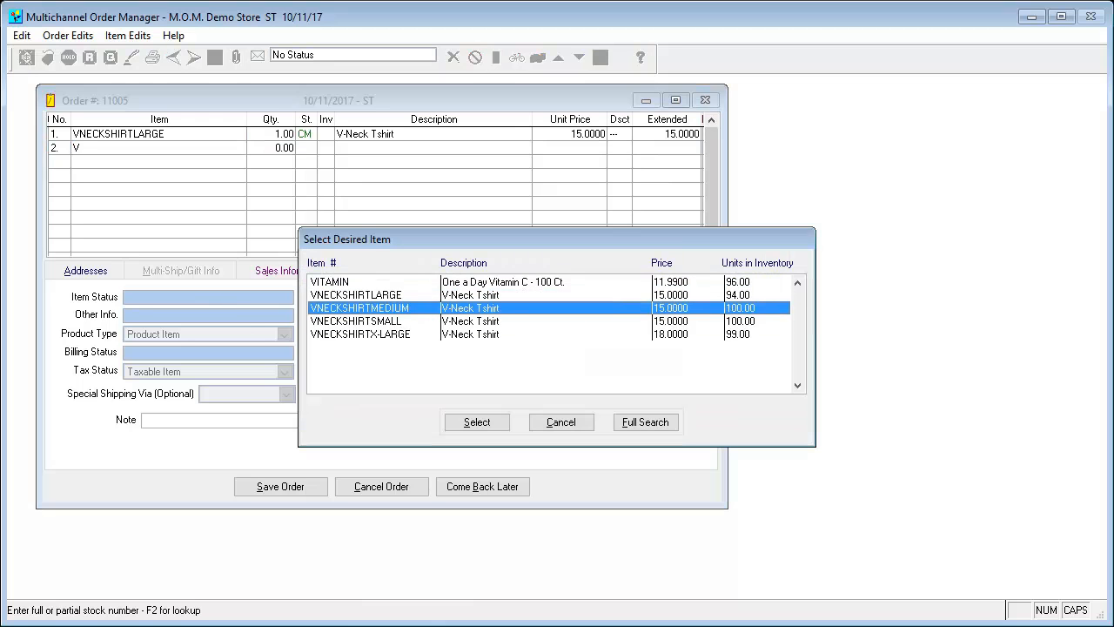
pyautogui.press('Down')
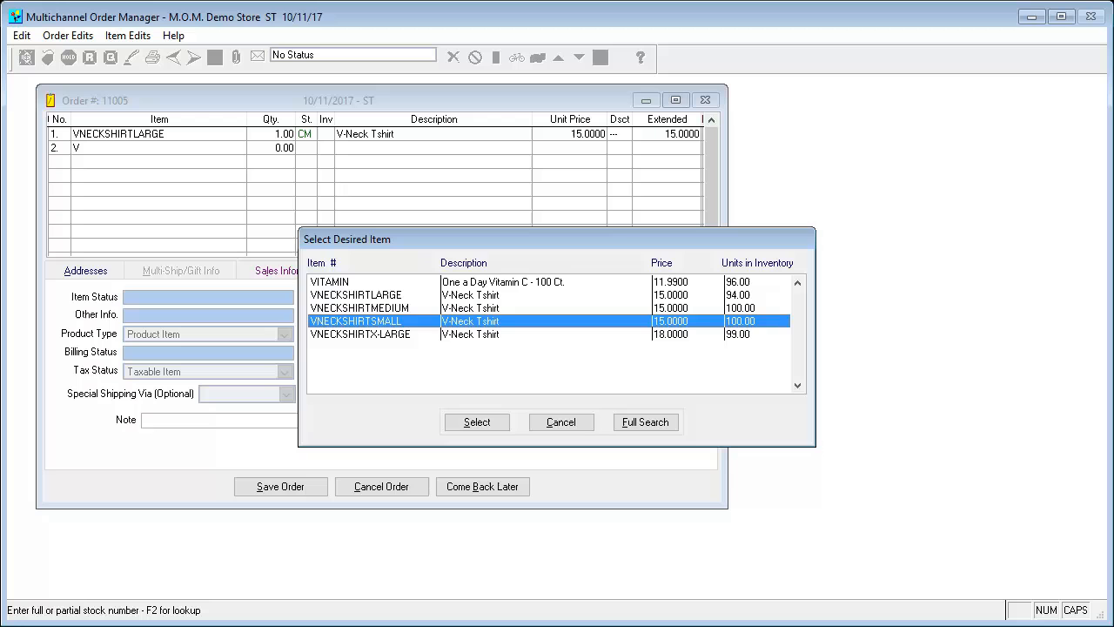
pyautogui.doubleClick(418, 334)
pyautogui.write('1')
pyautogui.press('Return')
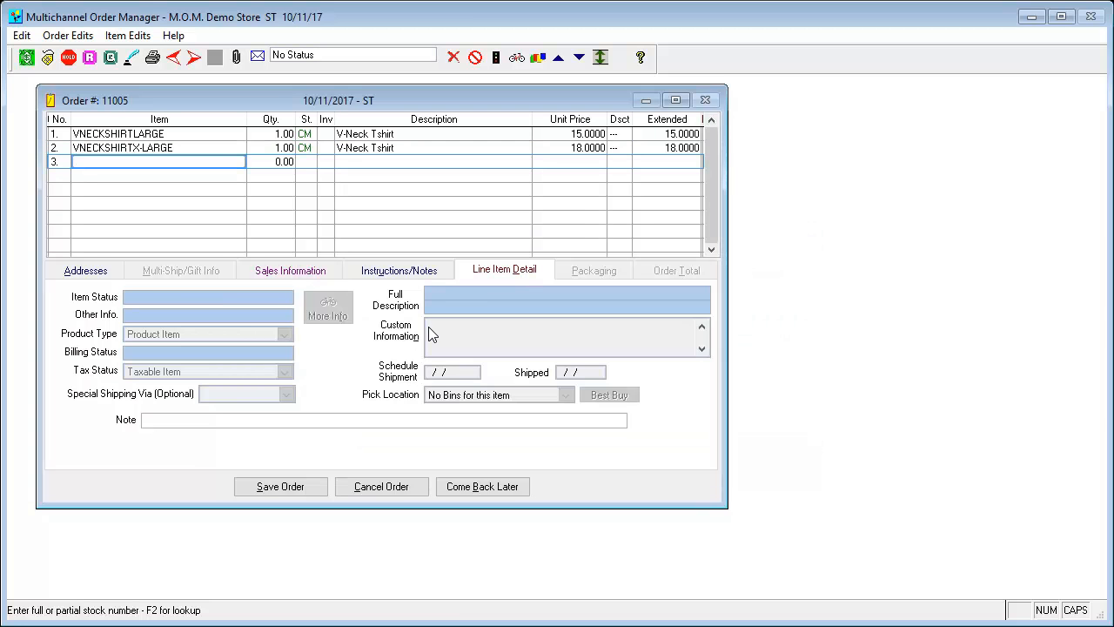
# - Assign the bill-to customer to the order by looking up the customer's last name
pyautogui.click(95, 271)
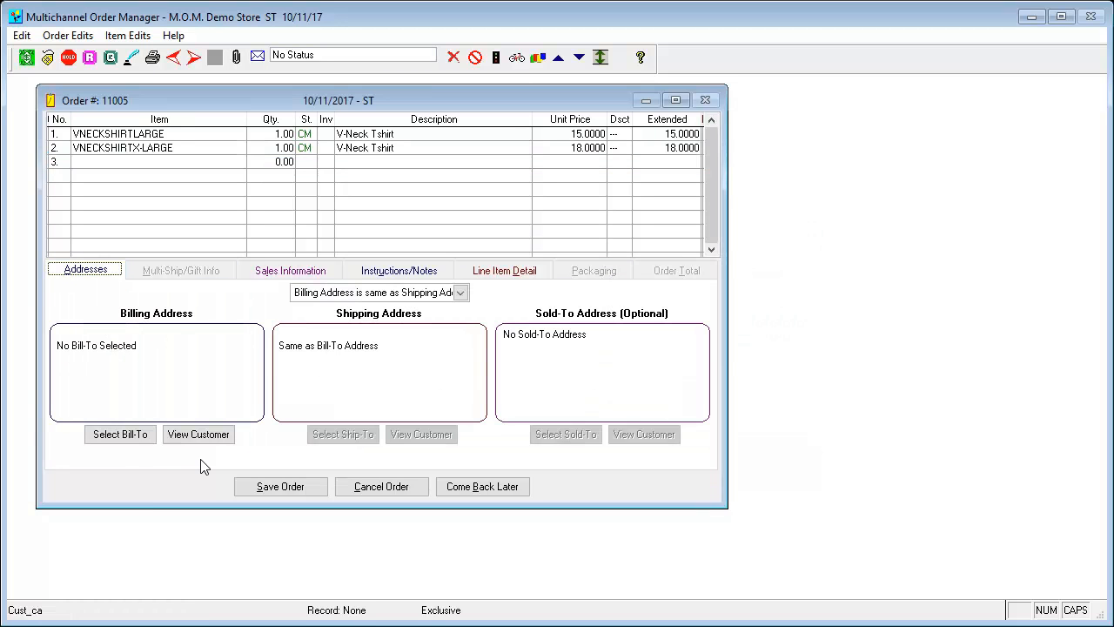
pyautogui.click(127, 437)
pyautogui.write('OUANO')
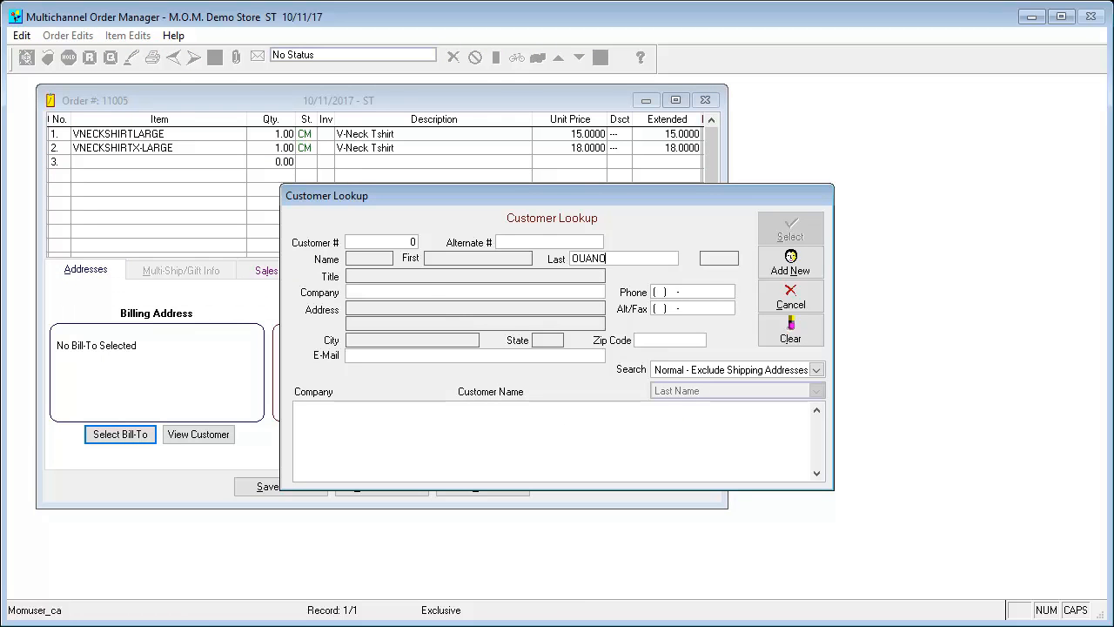
pyautogui.press('Return')
pyautogui.press('Return')
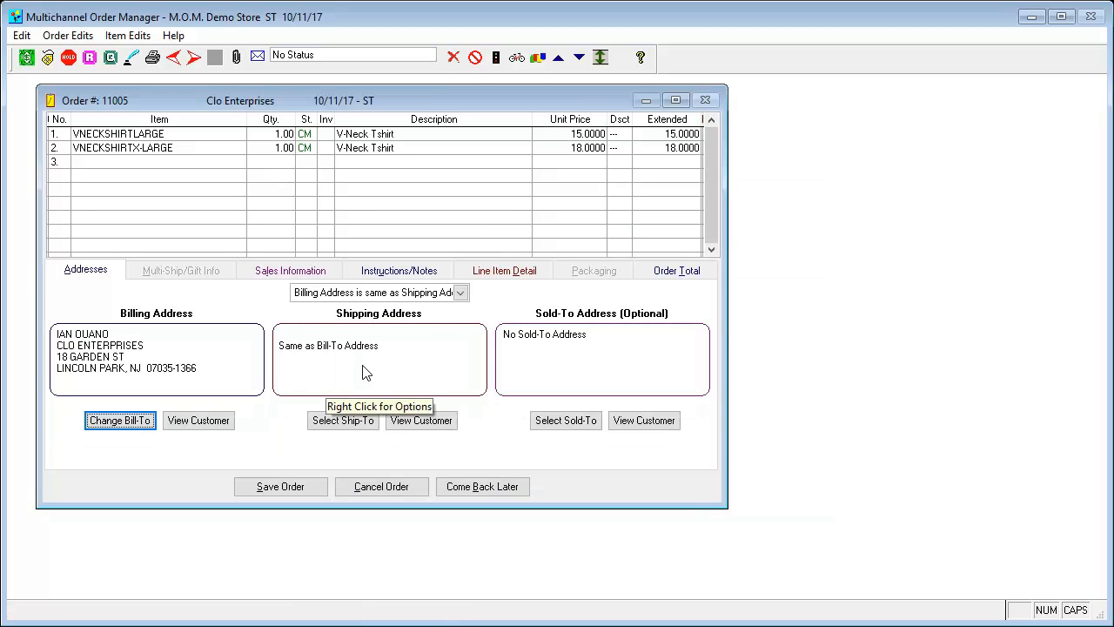
# - Set the order's shipping address option to Gift Order - One or More Recipients and show its gift information
pyautogui.click(420, 296)
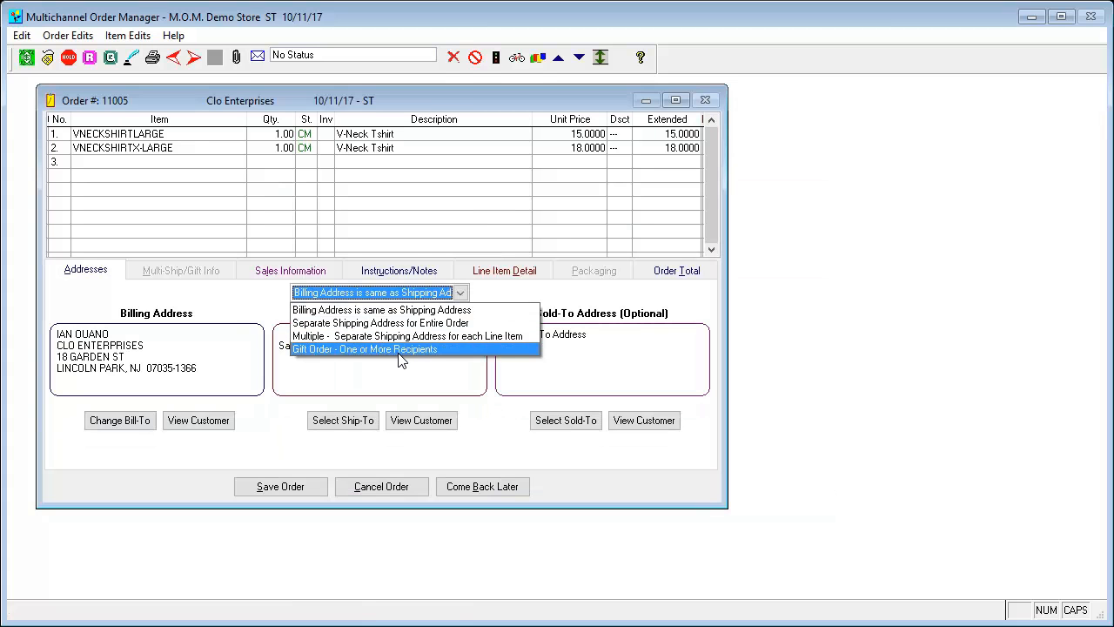
pyautogui.click(333, 349)
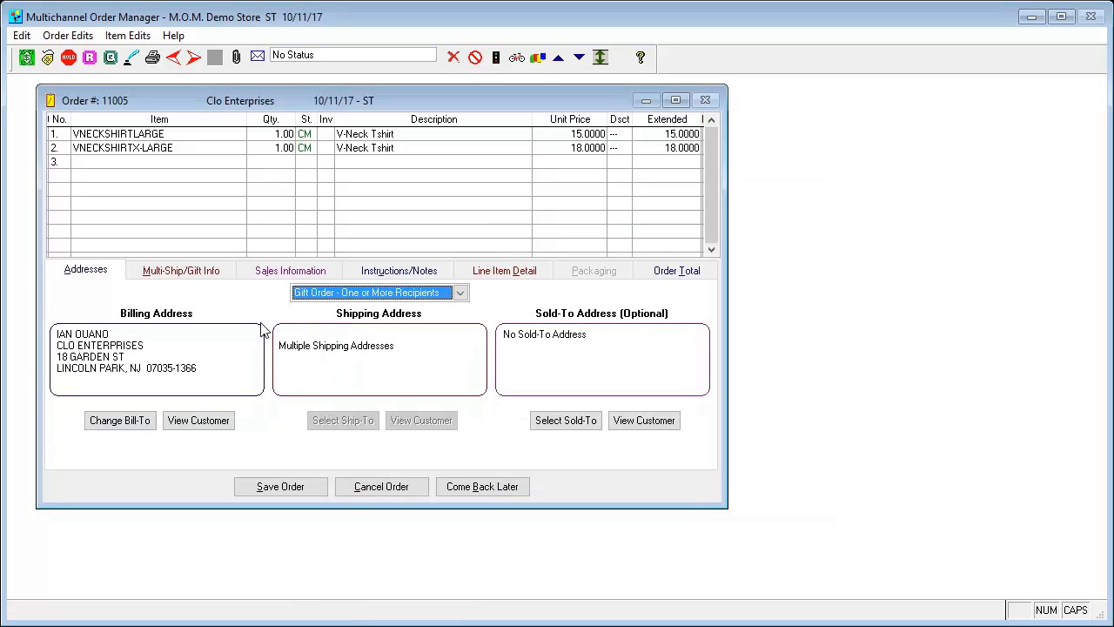
pyautogui.click(175, 271)
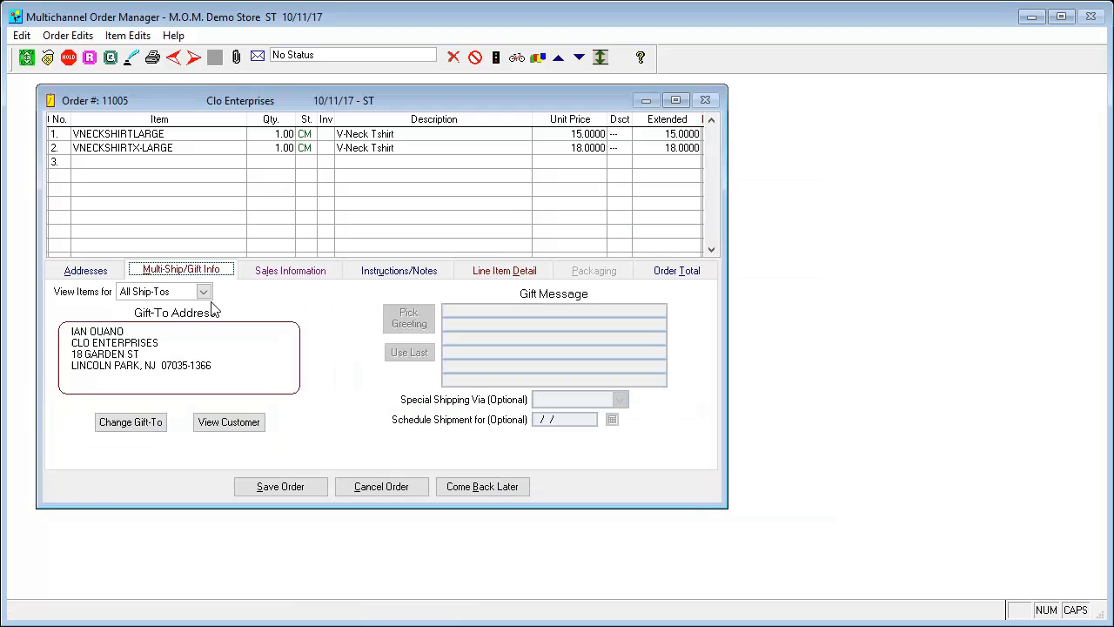
# - View the order items for the single gift recipient, and return the view to All Ship-Tos
pyautogui.click(203, 292)
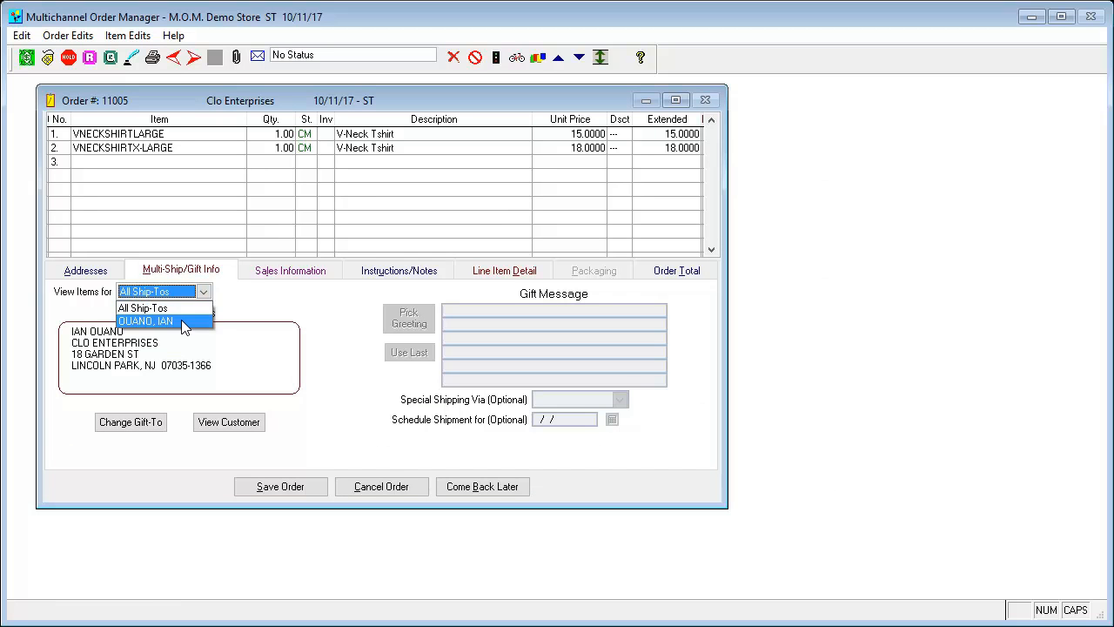
pyautogui.click(182, 322)
pyautogui.click(203, 292)
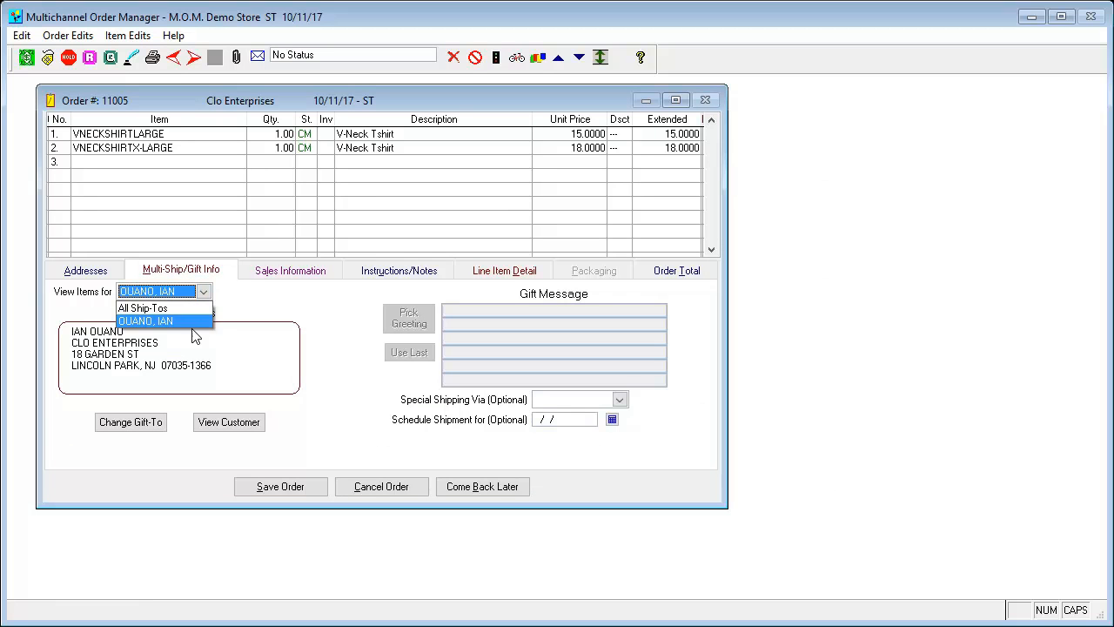
pyautogui.click(187, 310)
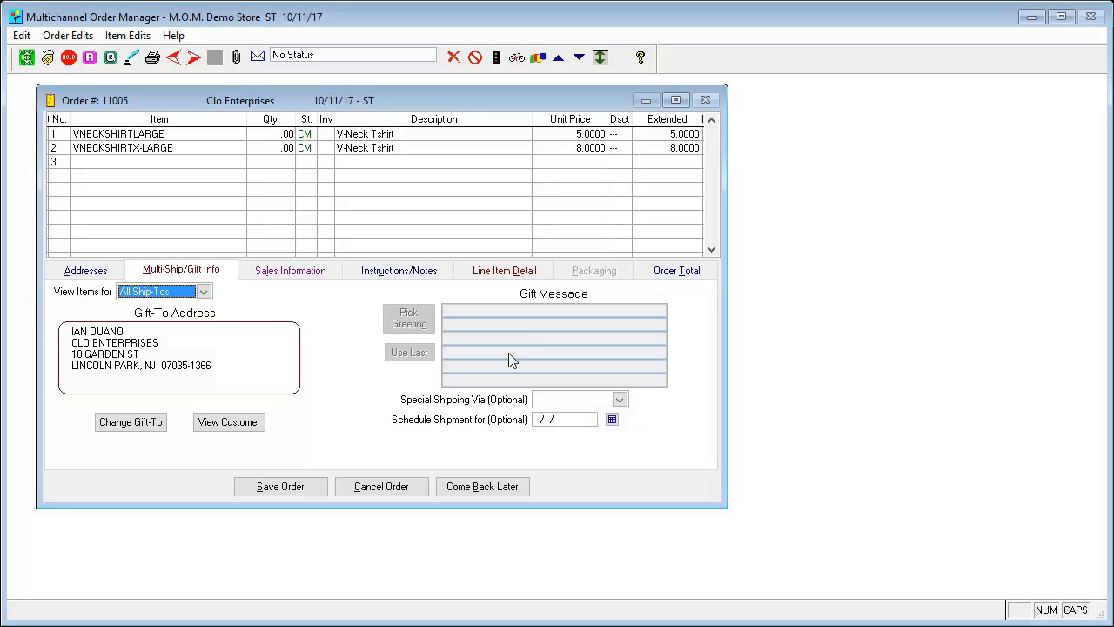
# - Set the order's address option back to Billing Address is same as Shipping Address
pyautogui.click(85, 271)
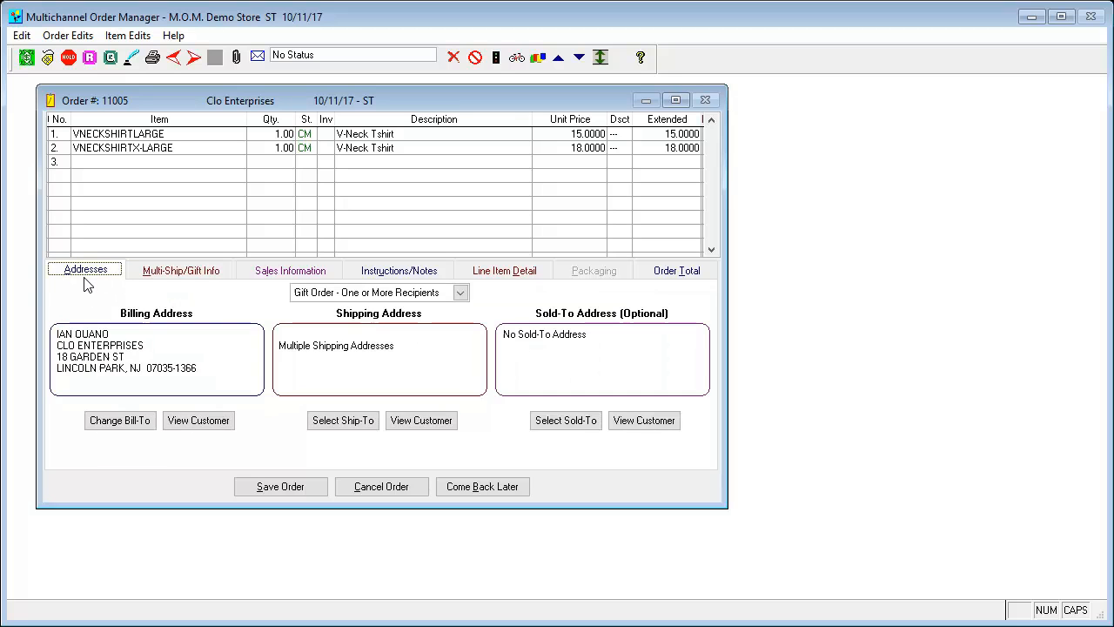
pyautogui.click(376, 293)
pyautogui.click(372, 310)
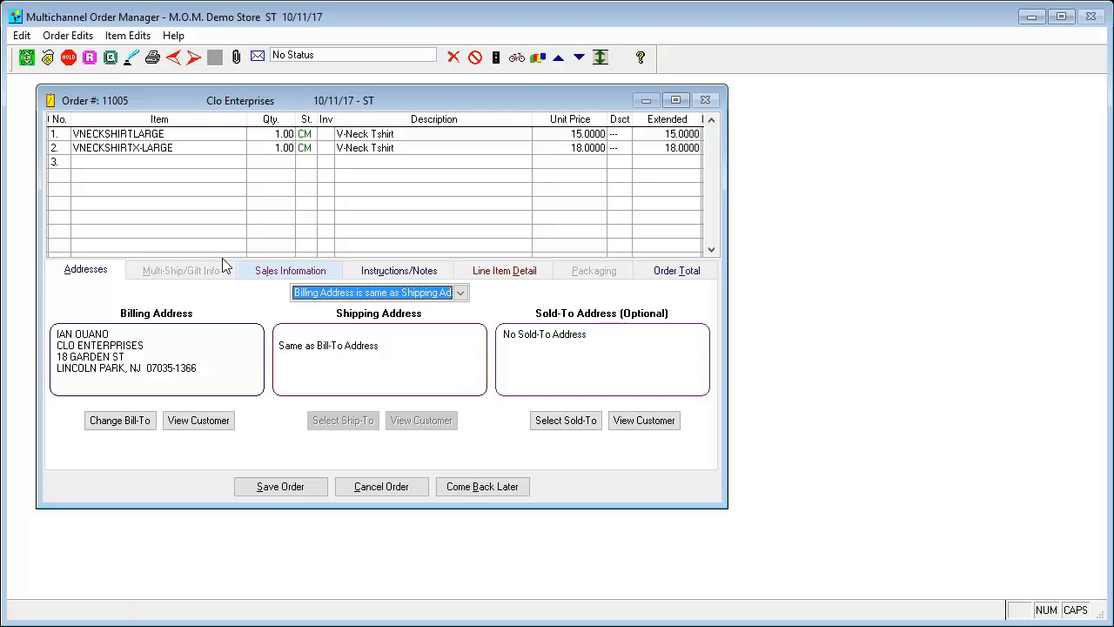
# - Go through the order's sales information fields, and try the custom order memo before returning it to the default memo
pyautogui.click(293, 273)
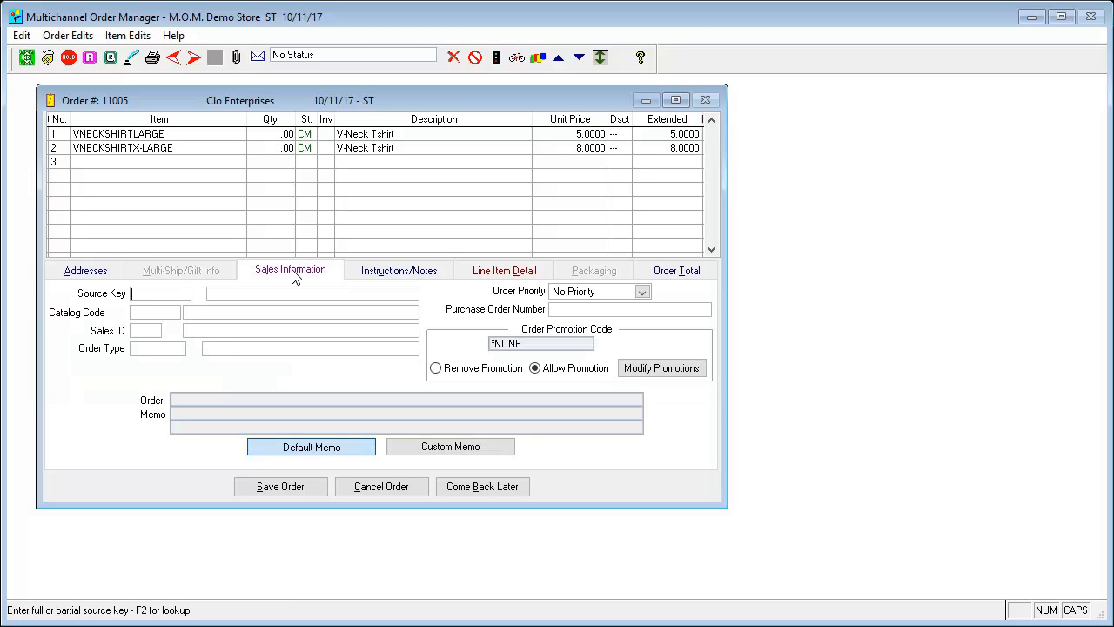
pyautogui.click(153, 314)
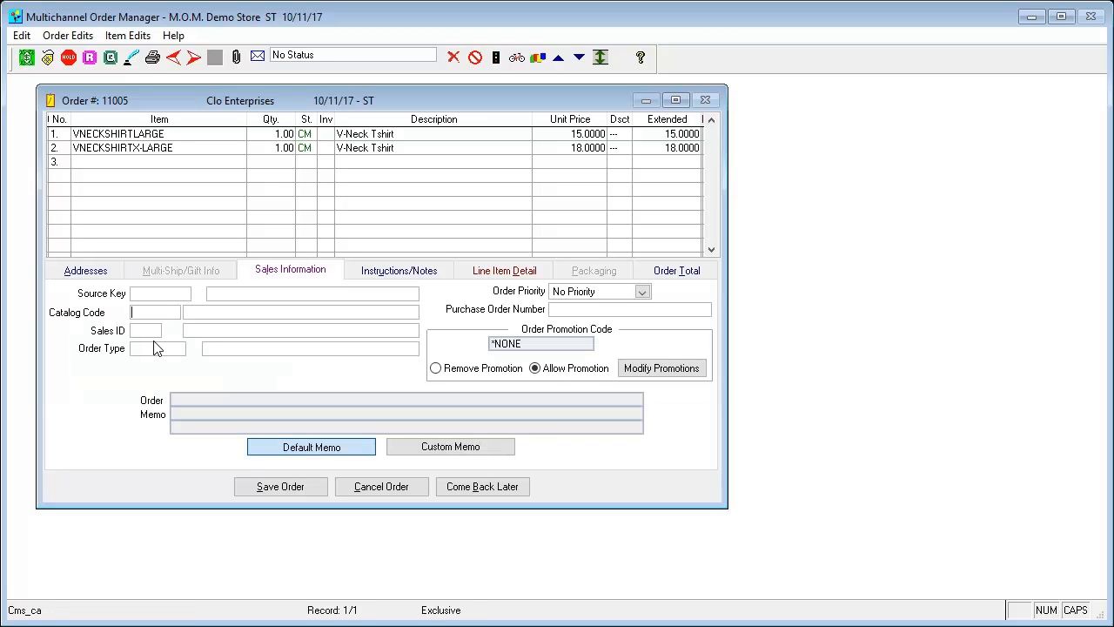
pyautogui.click(150, 330)
pyautogui.click(157, 350)
pyautogui.click(465, 457)
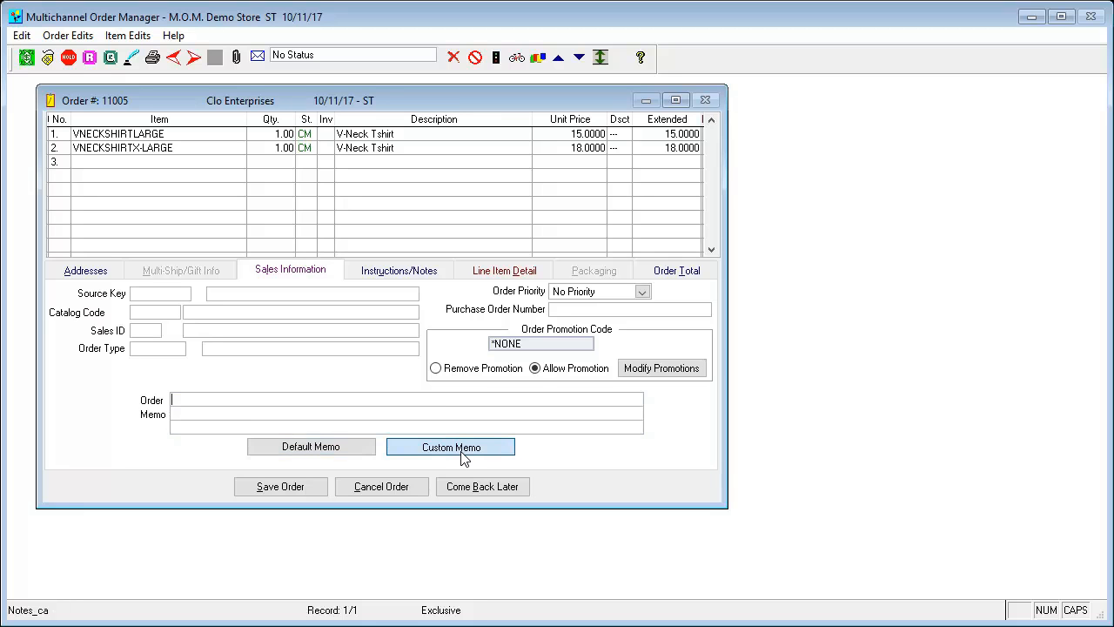
pyautogui.click(335, 451)
pyautogui.click(804, 449)
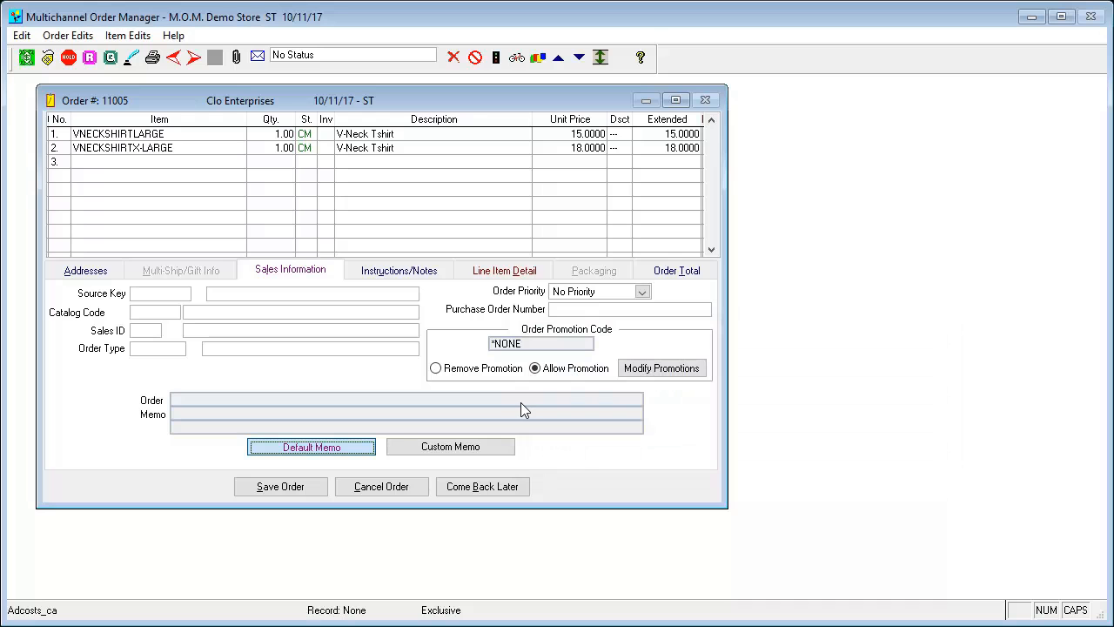
# - Review the order's instructions and notes, and examine the line item detail and pick location of the VNECKSHIRTLARGE item
pyautogui.click(410, 273)
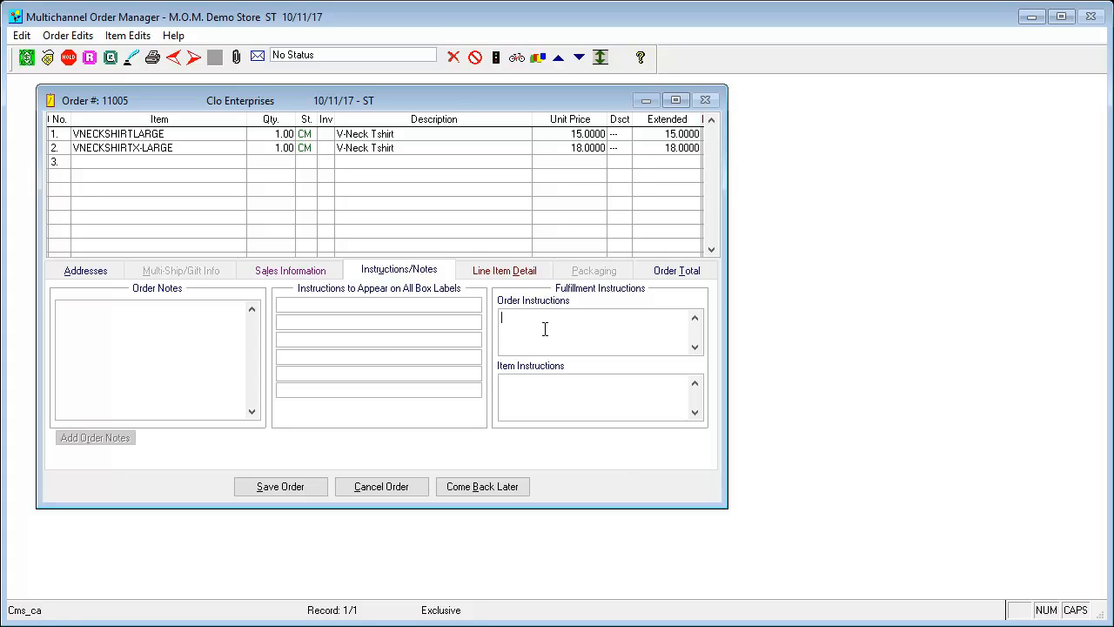
pyautogui.click(545, 329)
pyautogui.click(510, 271)
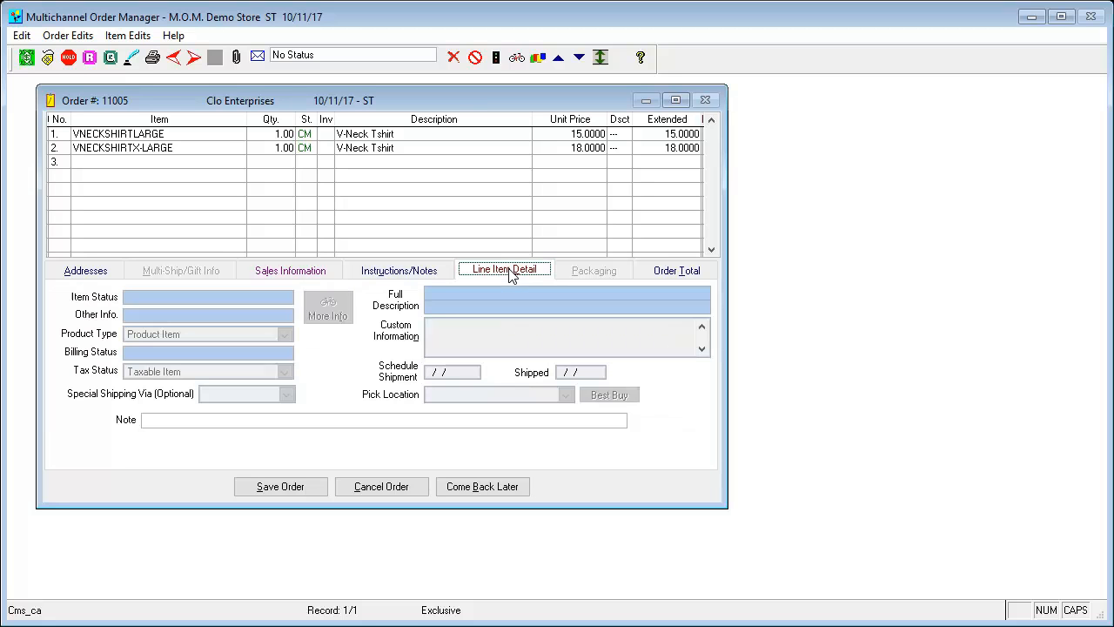
pyautogui.click(354, 140)
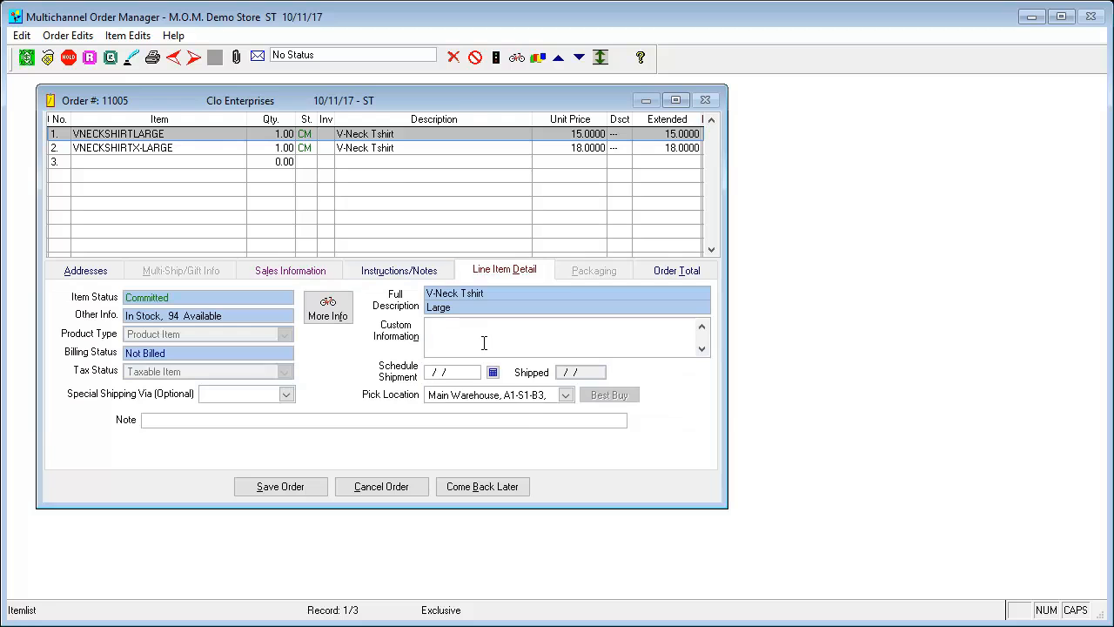
pyautogui.click(540, 397)
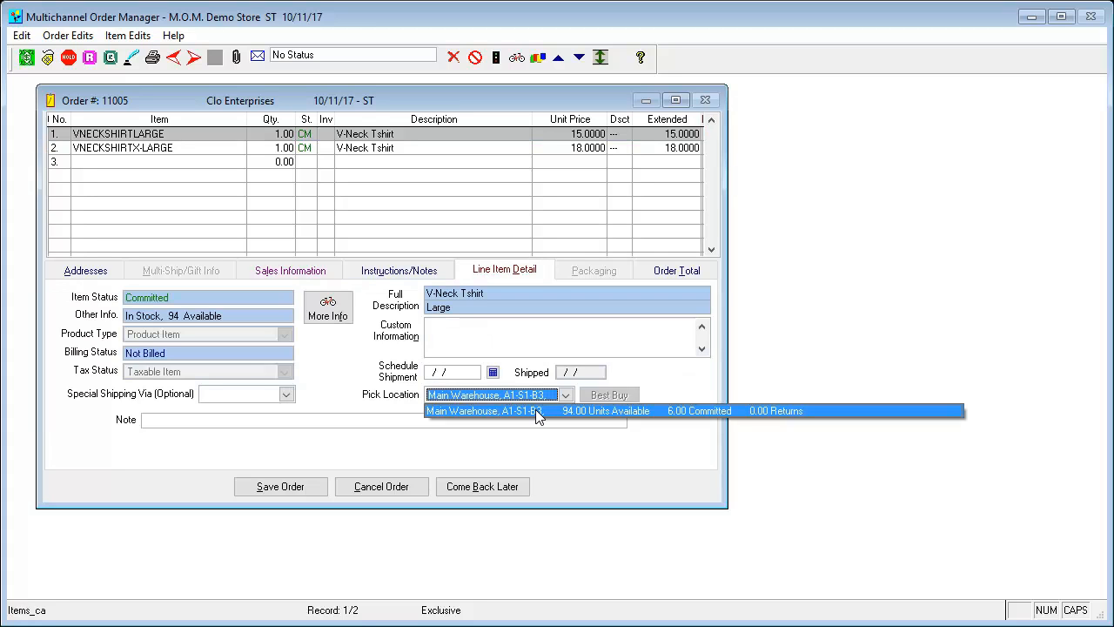
pyautogui.click(486, 329)
pyautogui.click(486, 329)
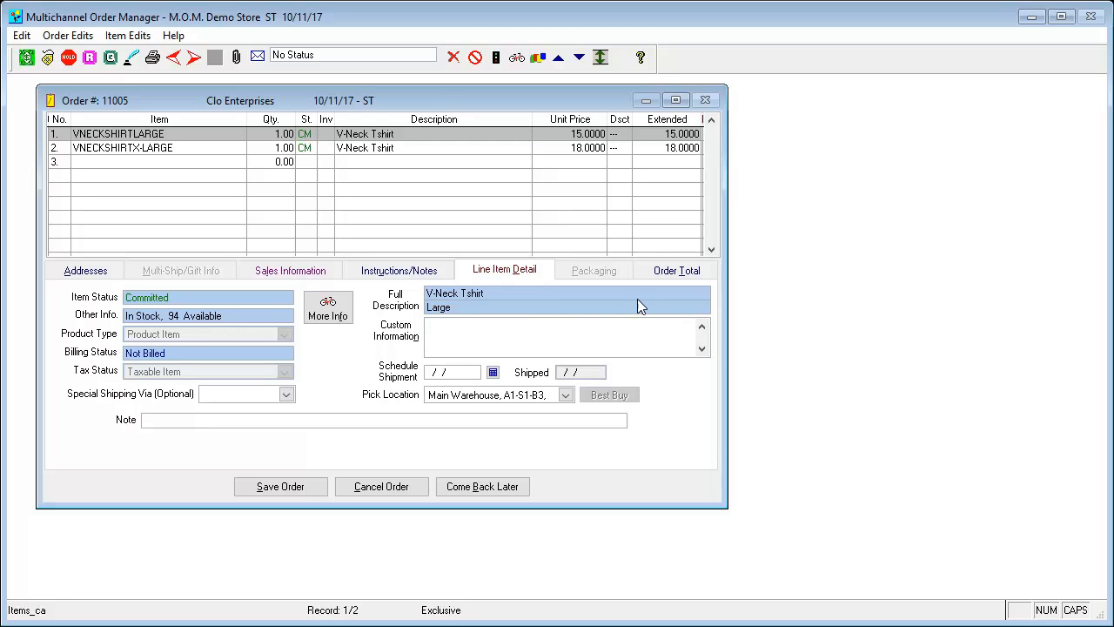
# - Set the order's shipping method to UPS and accept the UPS rate from the shipping comparison
pyautogui.click(676, 272)
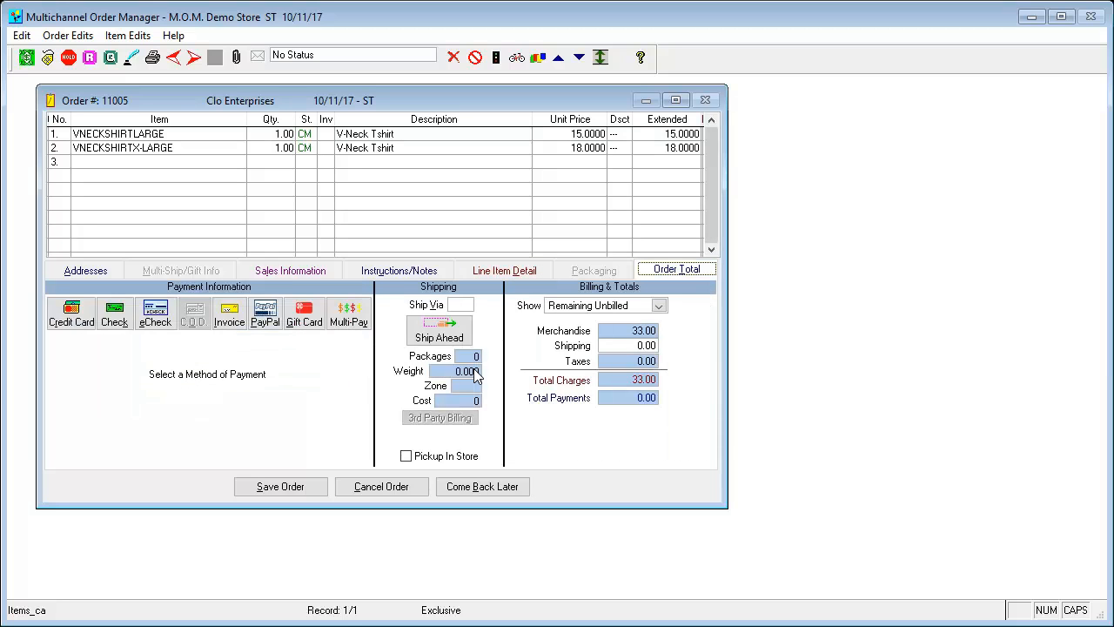
pyautogui.click(470, 304)
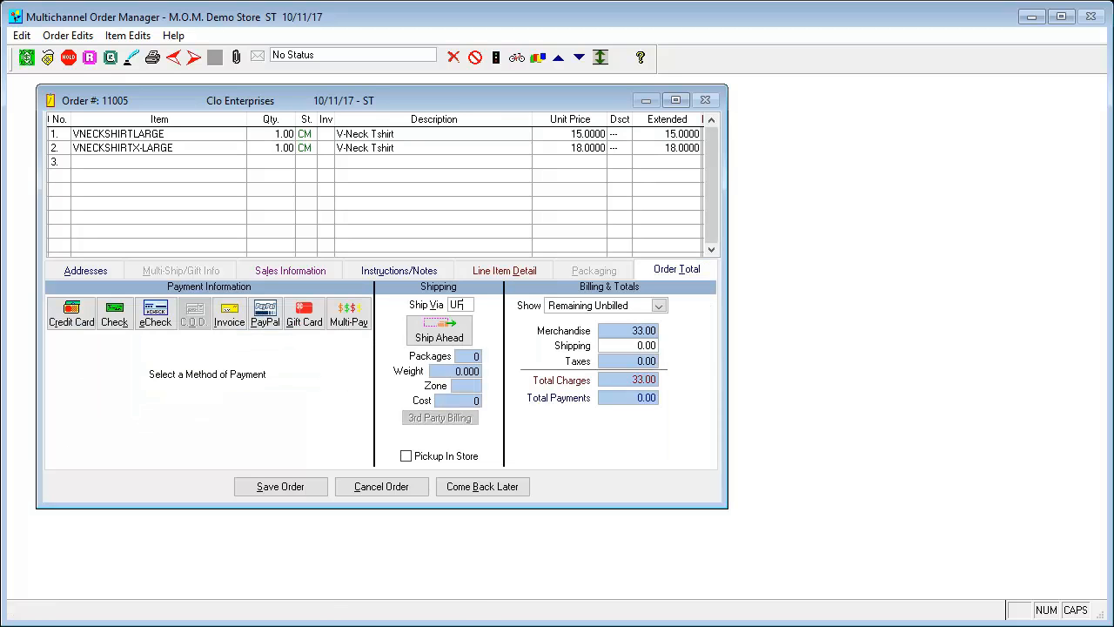
pyautogui.write('UPS')
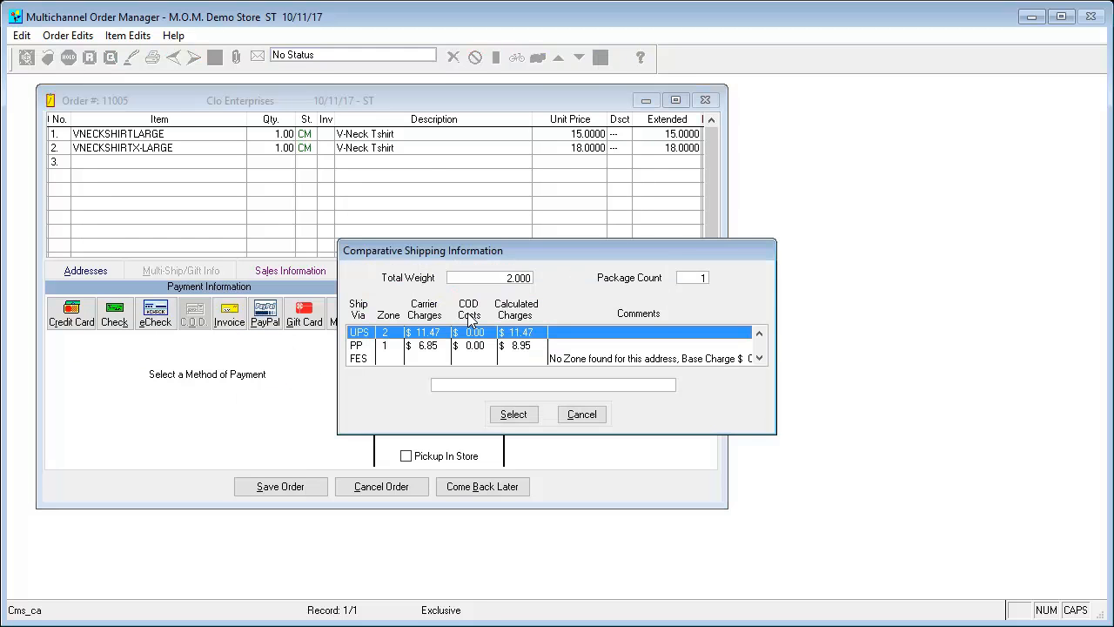
pyautogui.click(512, 414)
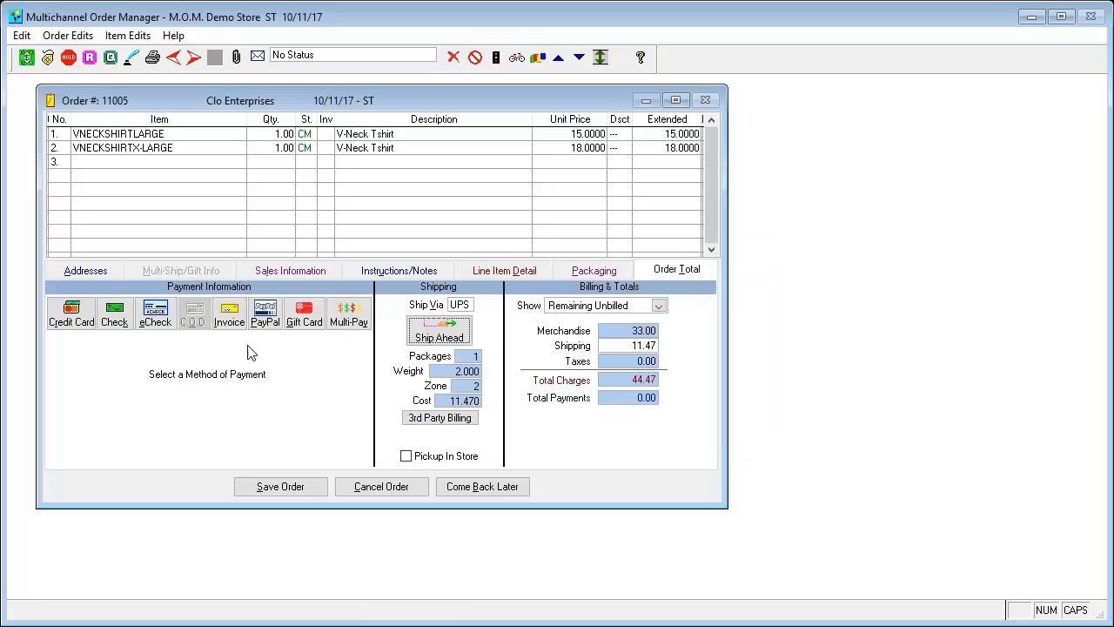
# - Set the payment method to credit card using the customer's stored VISA card, and submit the charge for approval
pyautogui.click(75, 321)
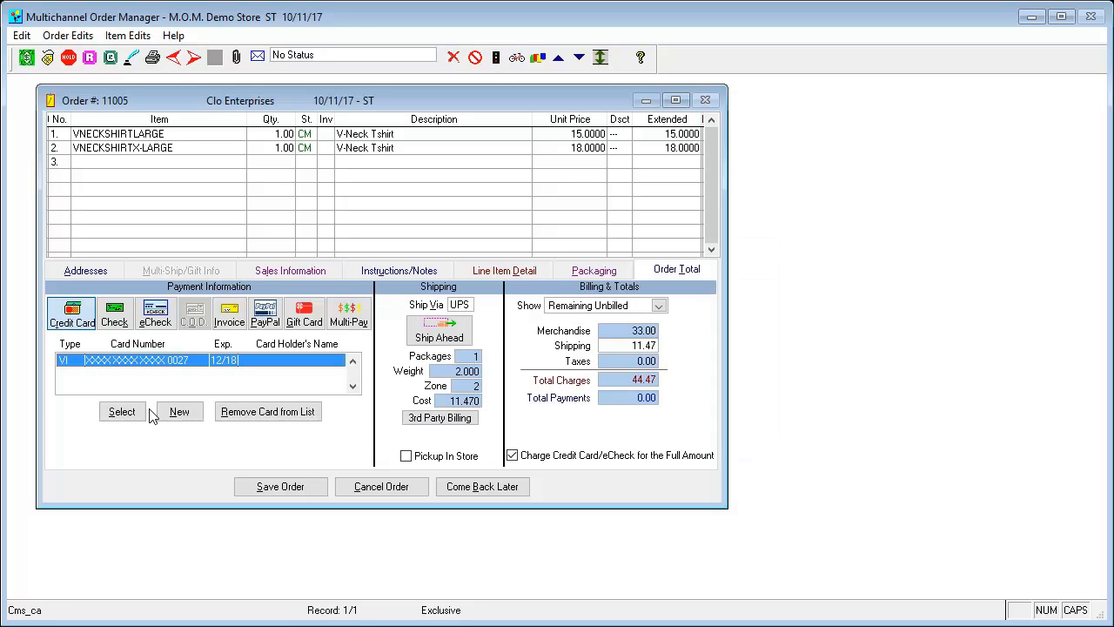
pyautogui.click(123, 412)
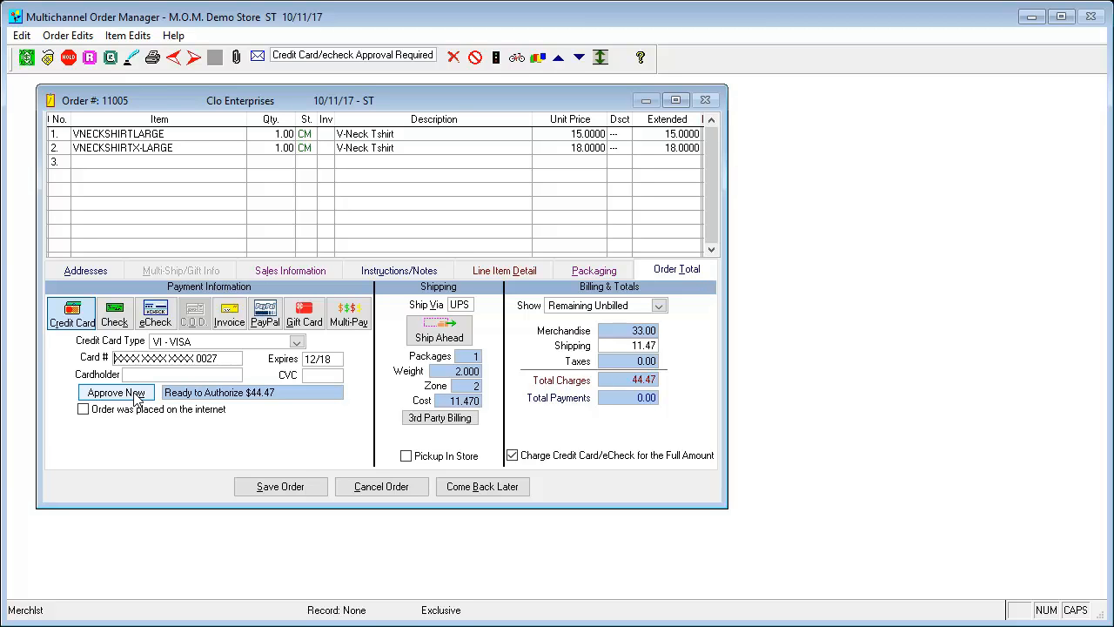
pyautogui.click(136, 394)
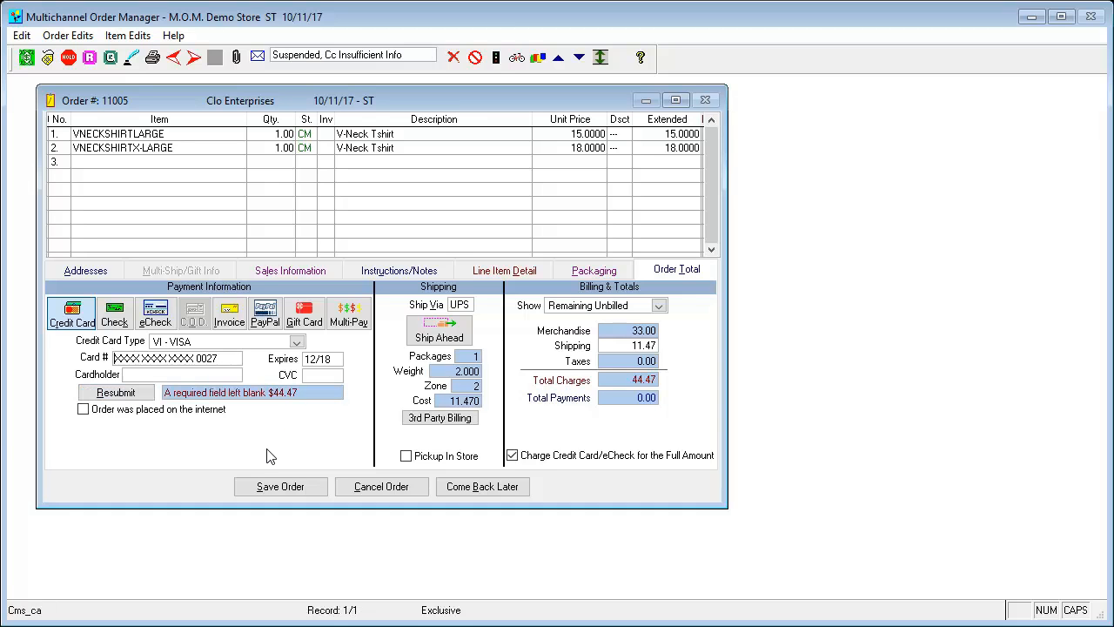
# - Enter the VISA card's CVC and resubmit the card payment
pyautogui.click(315, 377)
pyautogui.write('123')
pyautogui.click(115, 392)
pyautogui.click(519, 406)
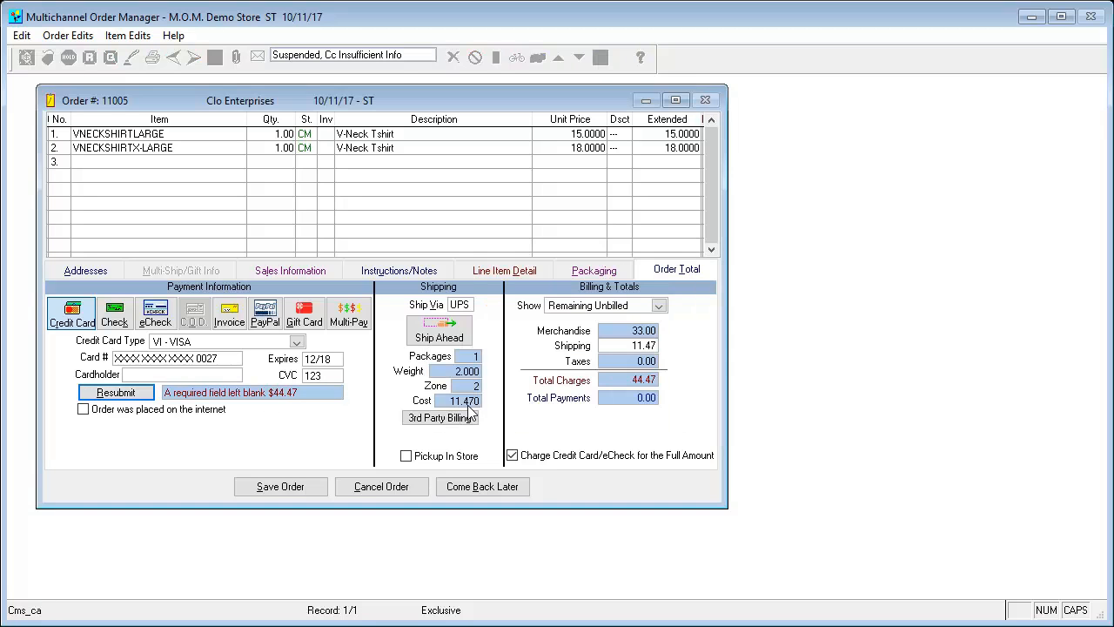
# - Authorize the credit card charge for the order and save the order
pyautogui.click(126, 392)
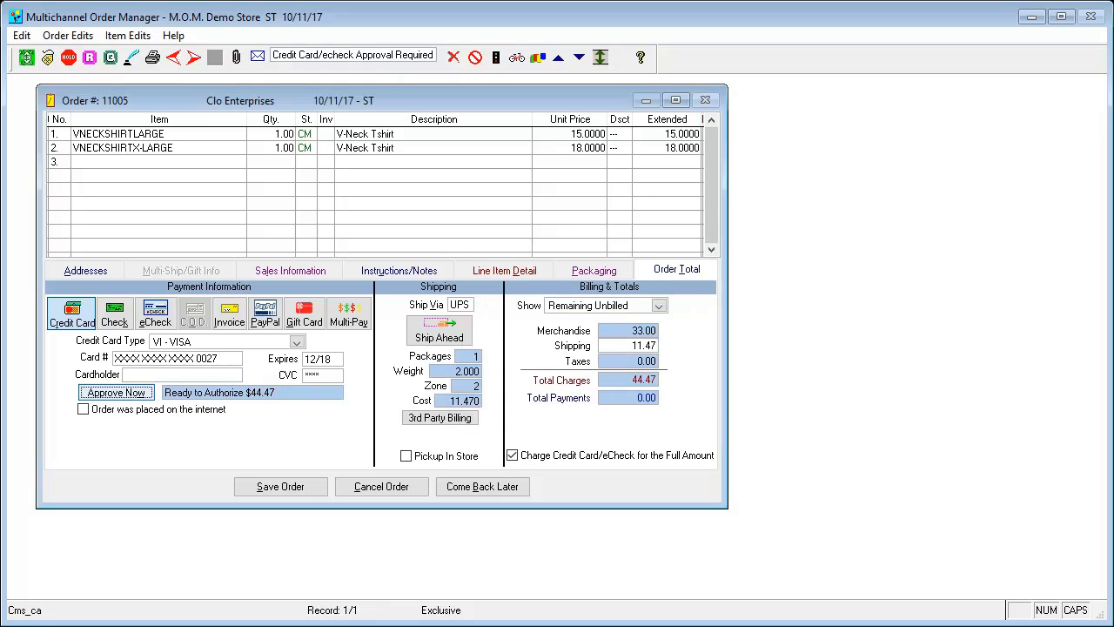
pyautogui.click(508, 380)
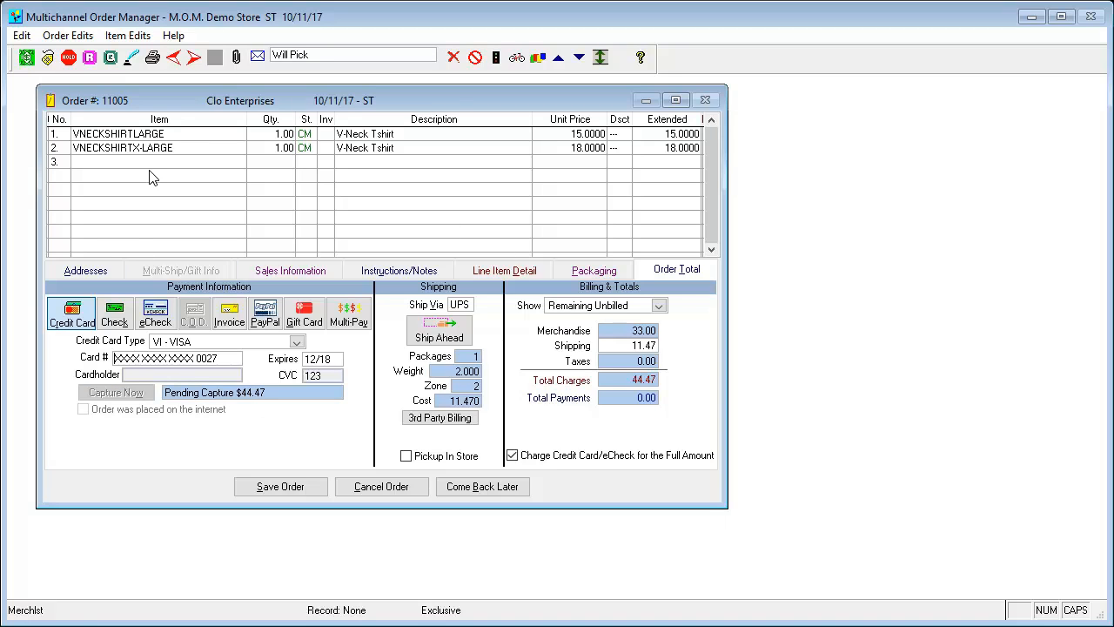
pyautogui.click(268, 488)
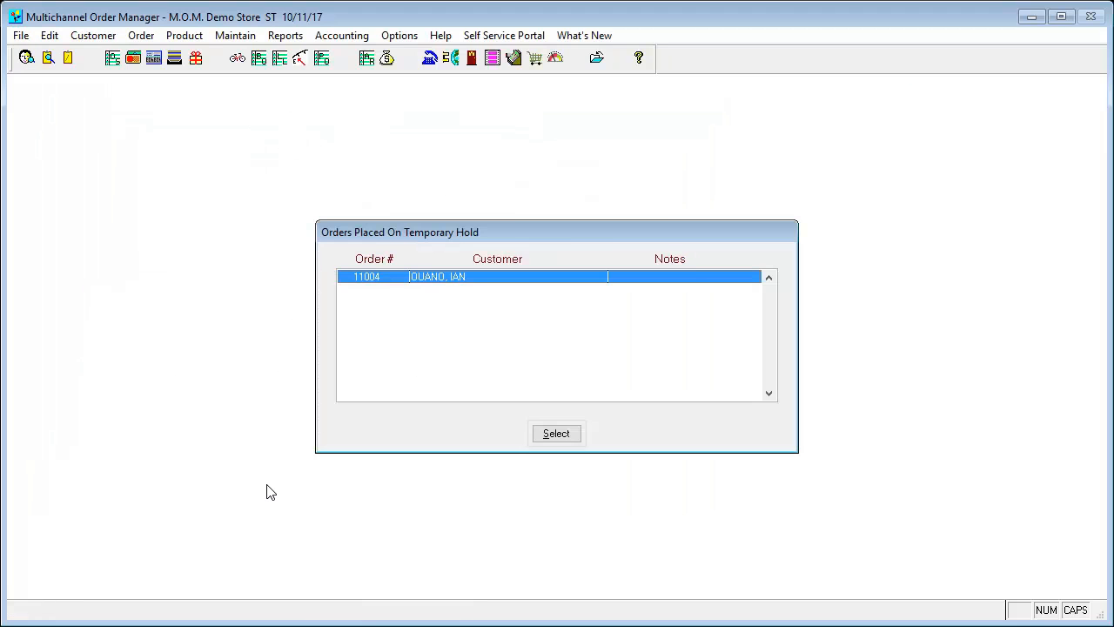